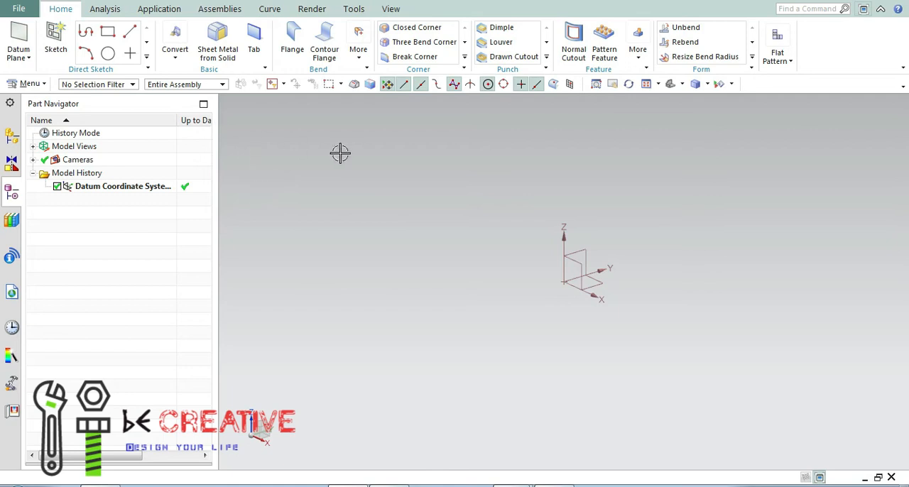
Create a sketch on the XY plane of the datum coordinate system.
{"action": "left_click", "coordinate": [646, 83]}
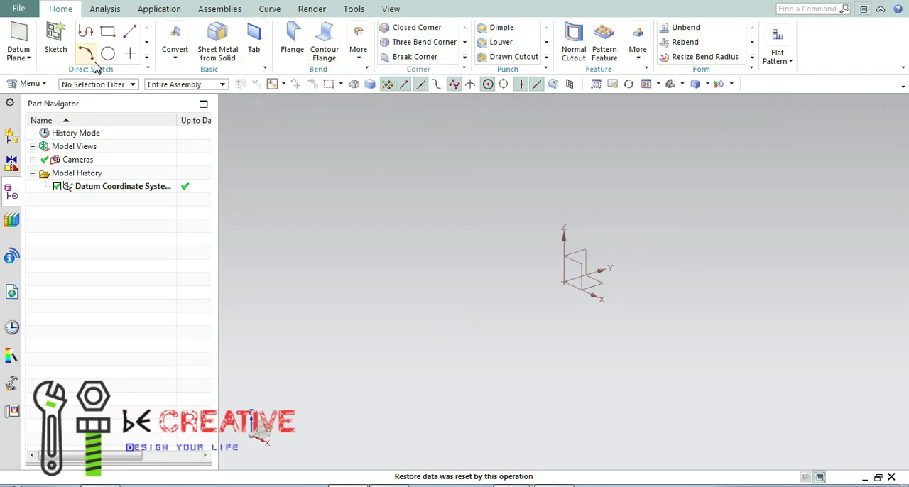
{"action": "left_click", "coordinate": [57, 39]}
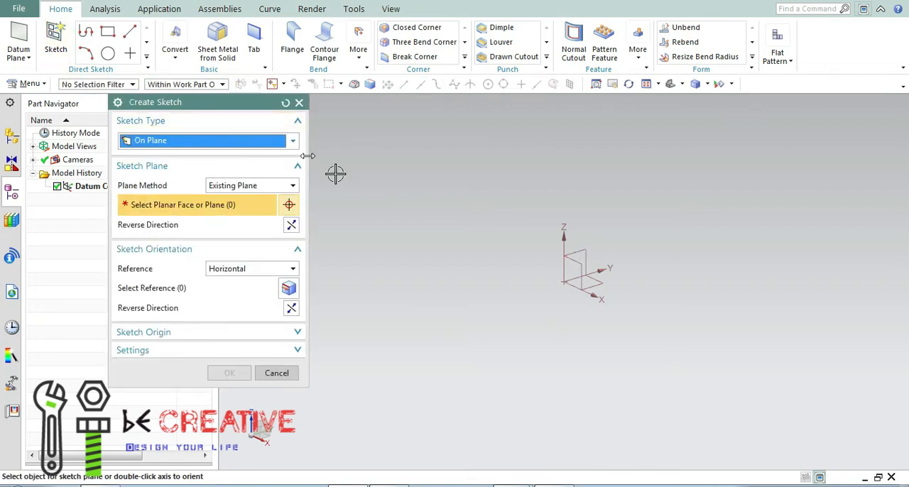
{"action": "left_click", "coordinate": [587, 282]}
{"action": "left_click", "coordinate": [229, 373]}
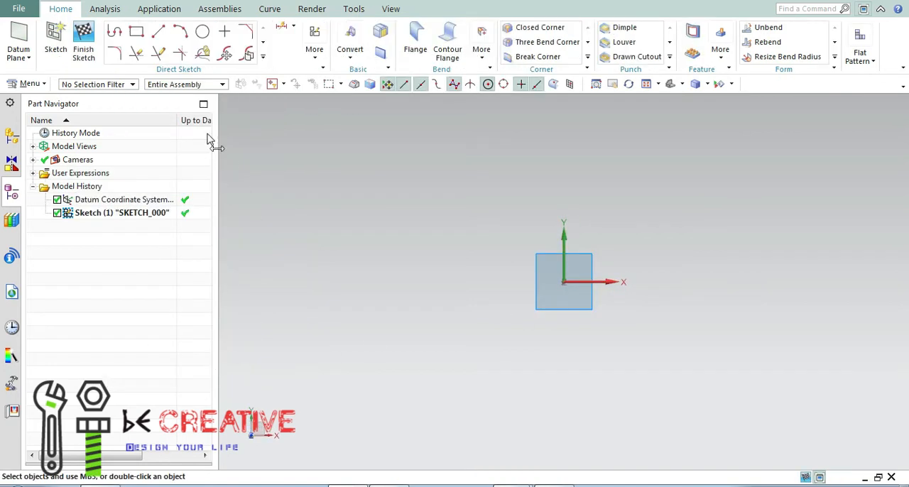
Sketch a rectangle about 77 by 47 mm with one corner at the origin, extending along positive X and Y.
{"action": "left_click", "coordinate": [137, 31]}
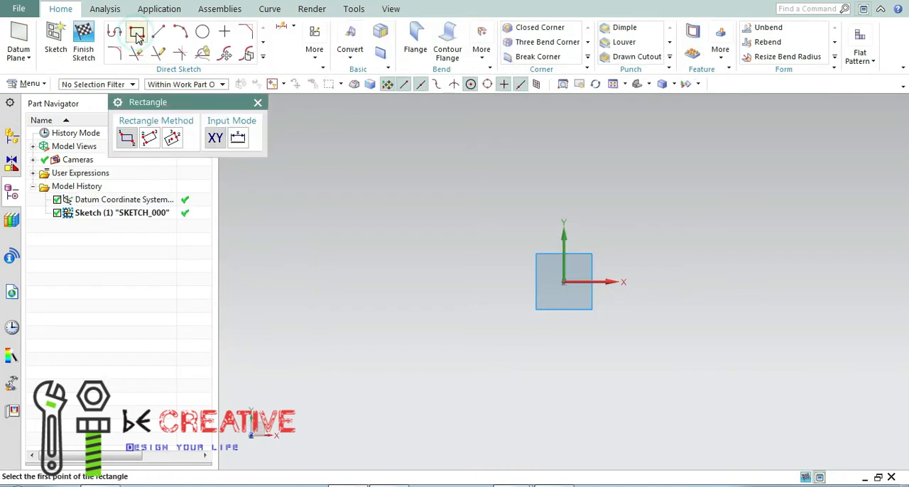
{"action": "left_click", "coordinate": [563, 281]}
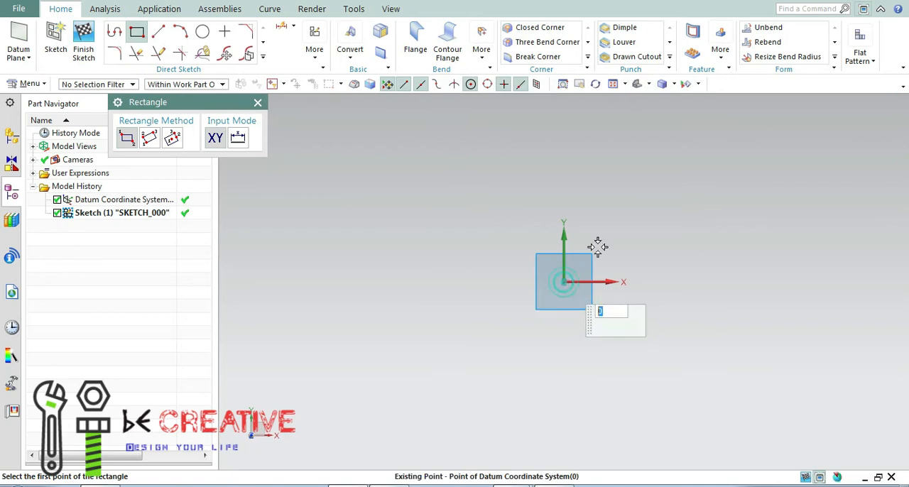
{"action": "left_click", "coordinate": [752, 167]}
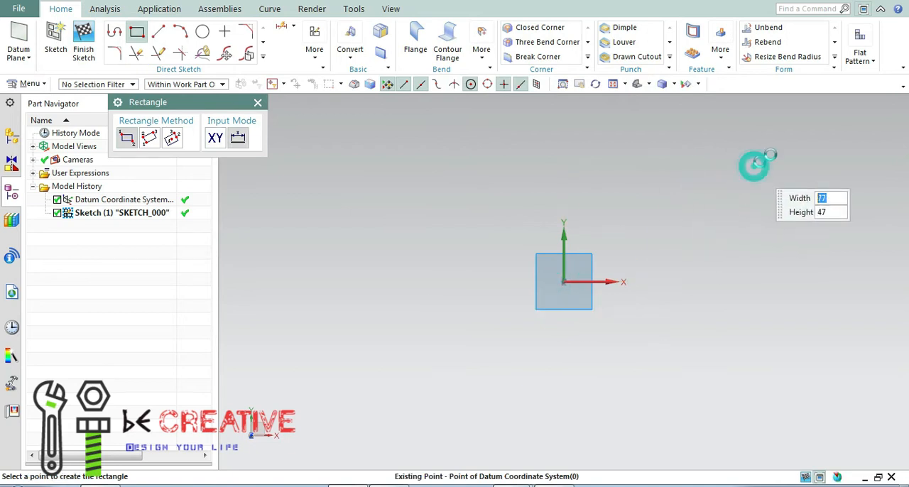
{"action": "left_click", "coordinate": [258, 103]}
Set the rectangle's width to 80 mm and its height to 50 mm.
{"action": "left_click", "coordinate": [657, 147]}
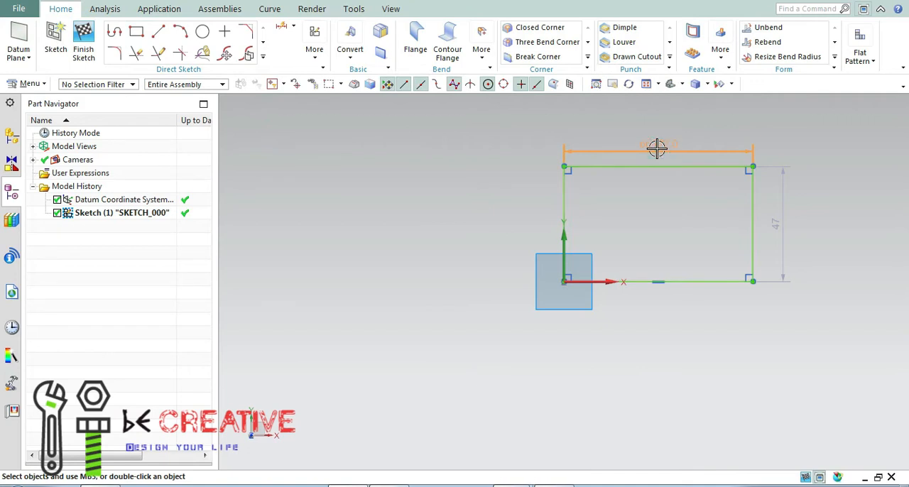
{"action": "double_click", "coordinate": [656, 148]}
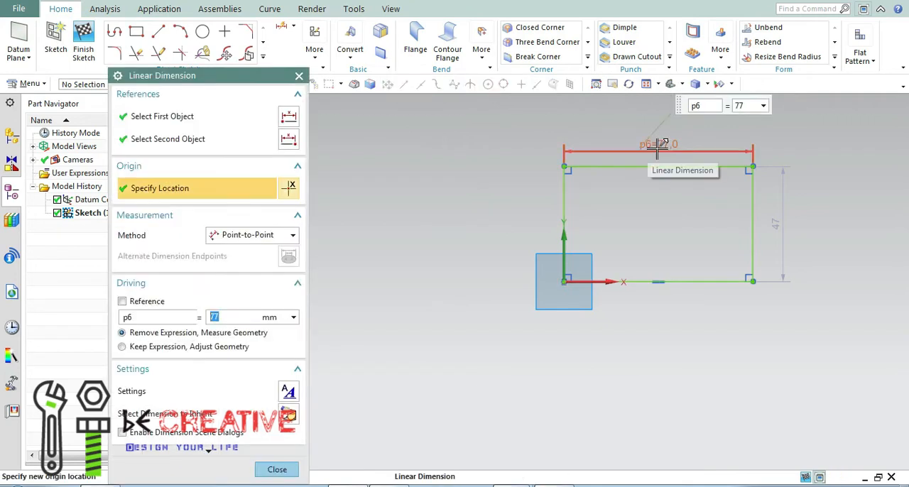
{"action": "key", "text": "Return"}
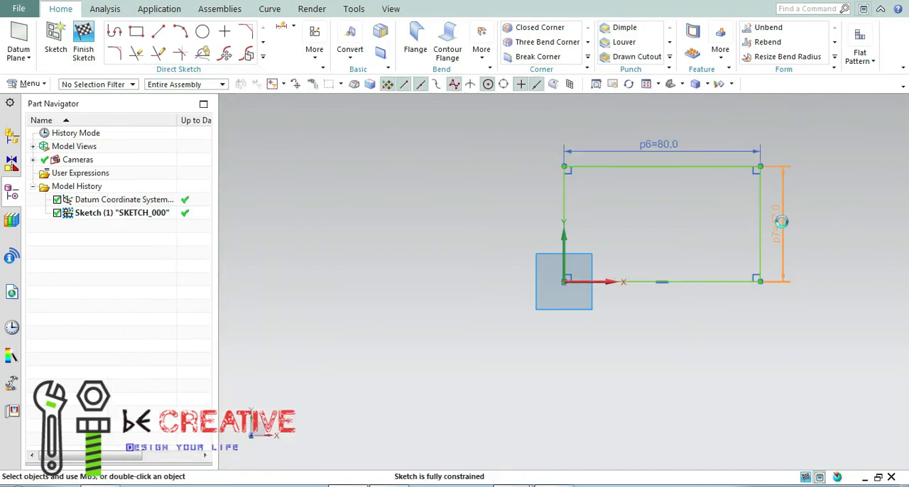
{"action": "double_click", "coordinate": [780, 221]}
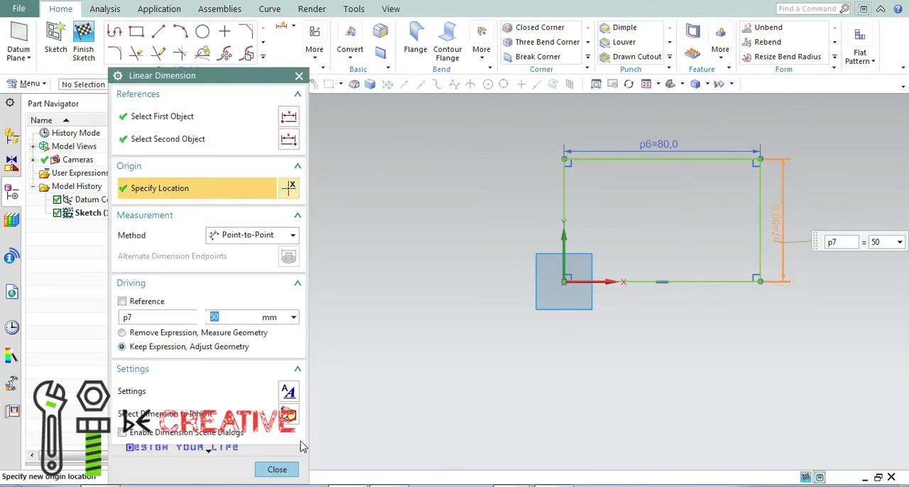
{"action": "left_click", "coordinate": [276, 470]}
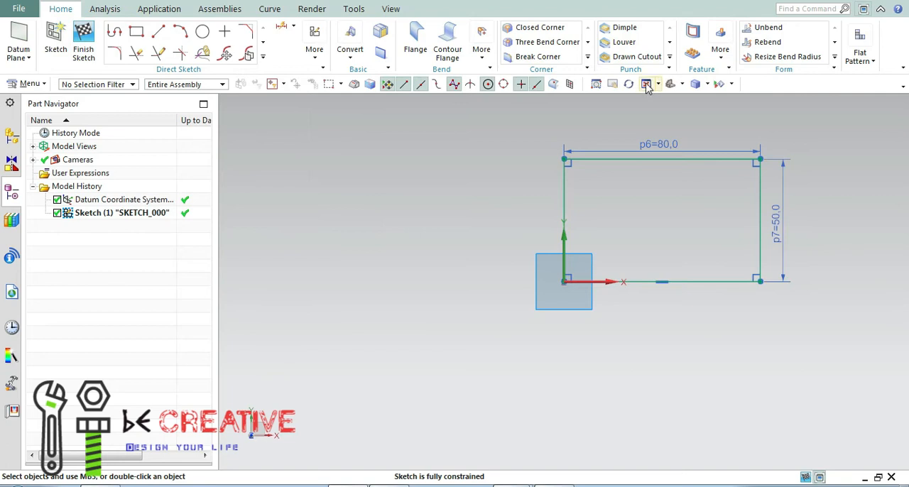
Create a base tab from the rectangle, switching the thickness to a local value of 2 mm.
{"action": "left_click", "coordinate": [646, 84]}
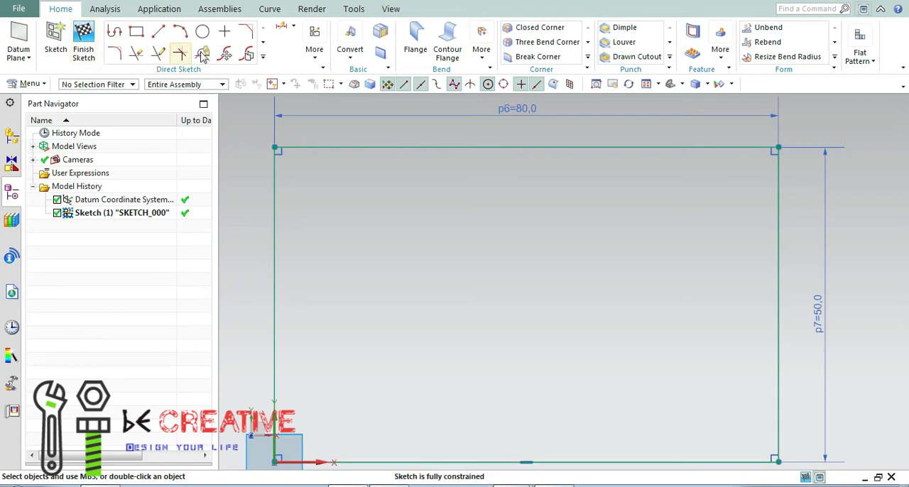
{"action": "left_click", "coordinate": [382, 57]}
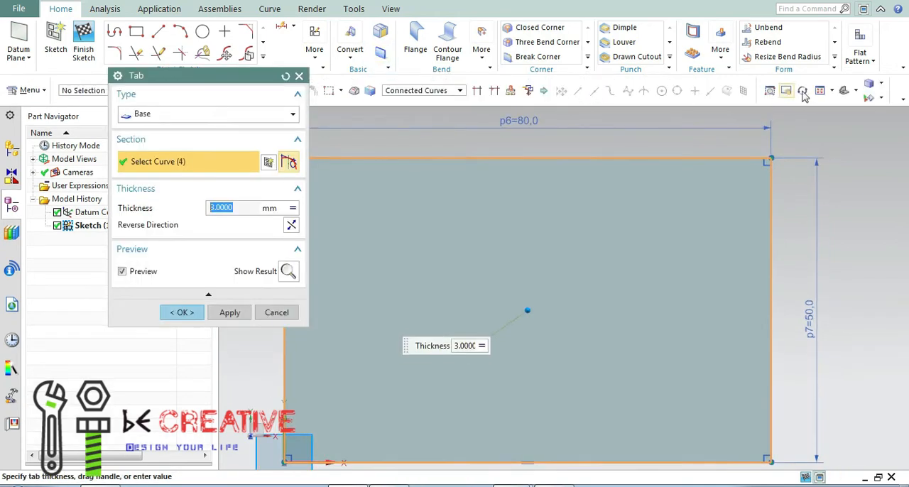
{"action": "middle_click_drag", "start_coordinate": [817, 213], "coordinate": [779, 234]}
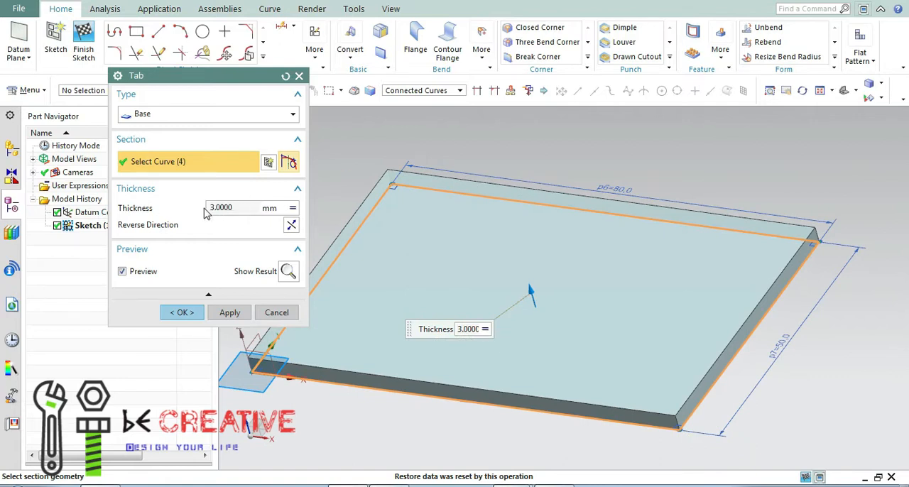
{"action": "left_click", "coordinate": [293, 209]}
{"action": "left_click", "coordinate": [293, 210]}
{"action": "left_click", "coordinate": [293, 210]}
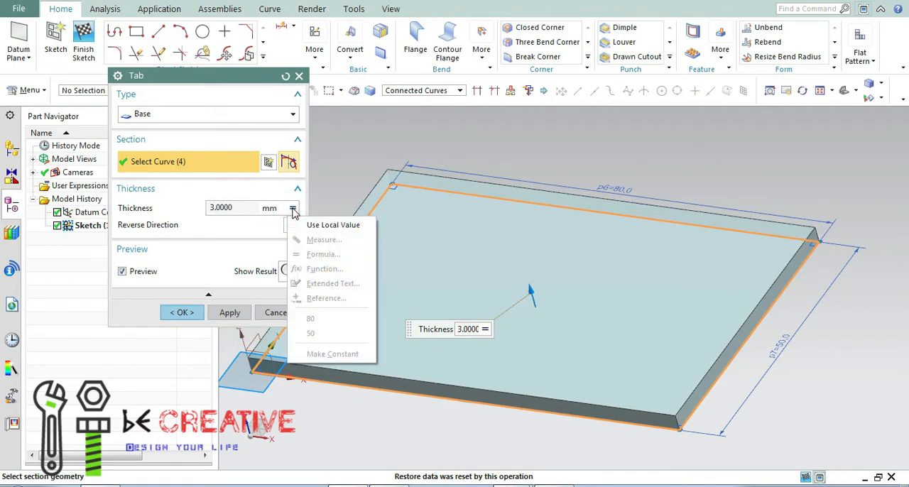
{"action": "left_click", "coordinate": [325, 225]}
{"action": "double_click", "coordinate": [229, 207]}
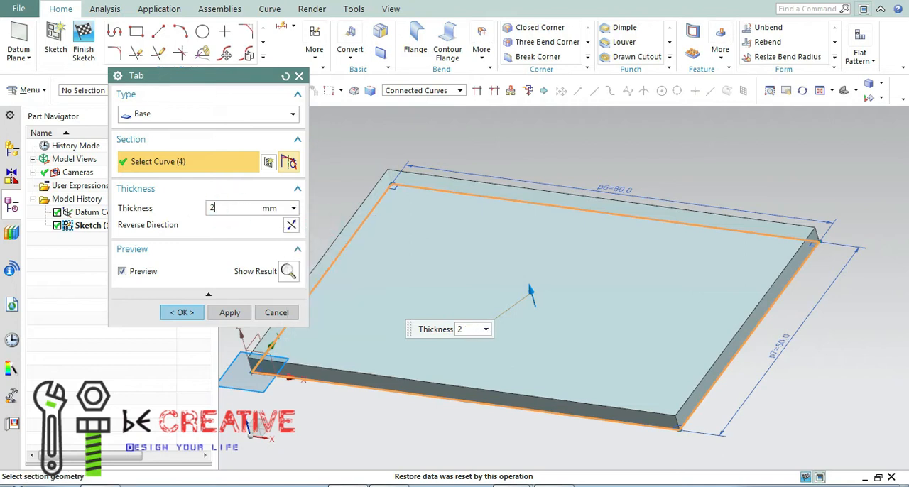
{"action": "type", "text": "2"}
{"action": "key", "text": "Return"}
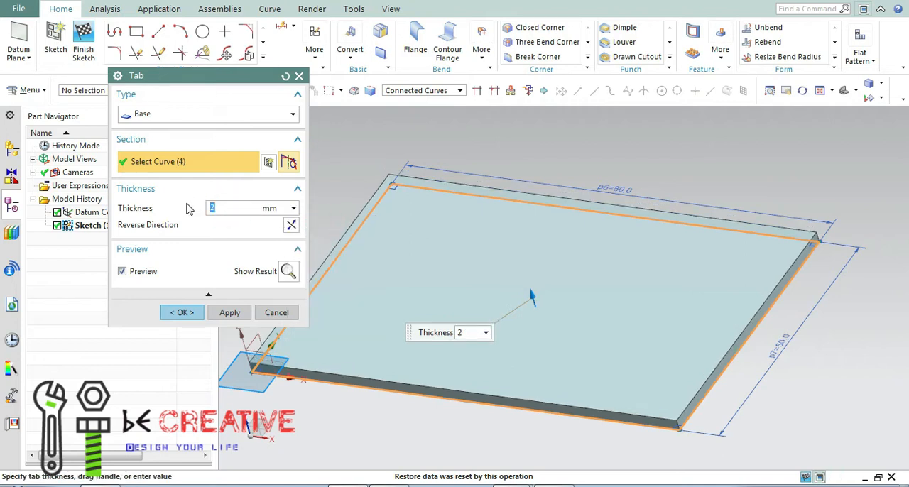
{"action": "left_click", "coordinate": [182, 312]}
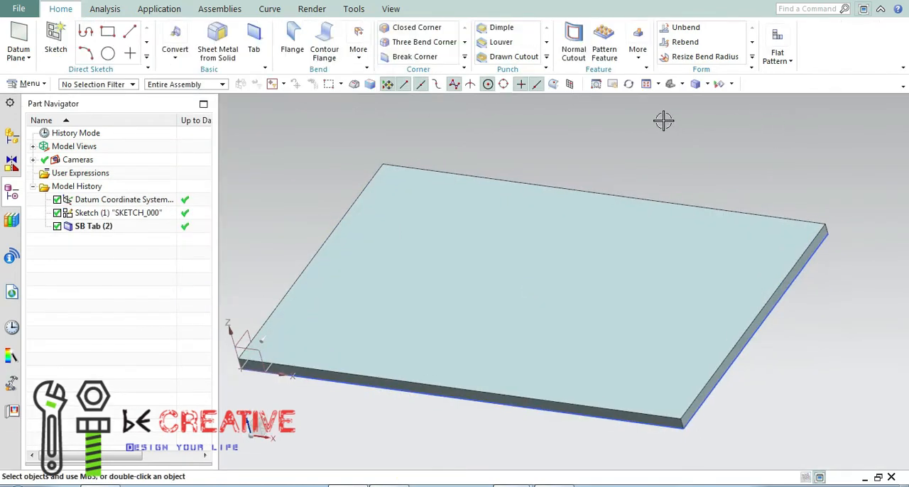
Start a full-width flange on the plate's short edge at the datum origin and reverse its direction so it points upward.
{"action": "left_click", "coordinate": [647, 90]}
{"action": "scroll", "coordinate": [633, 130], "scroll_direction": "down", "scroll_amount": 3}
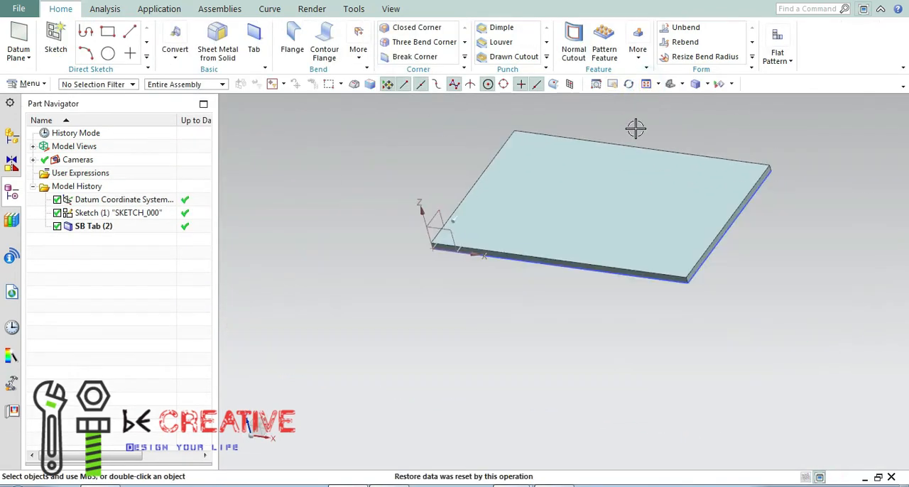
{"action": "middle_click_drag", "start_coordinate": [683, 333], "coordinate": [816, 304]}
{"action": "left_click", "coordinate": [646, 88]}
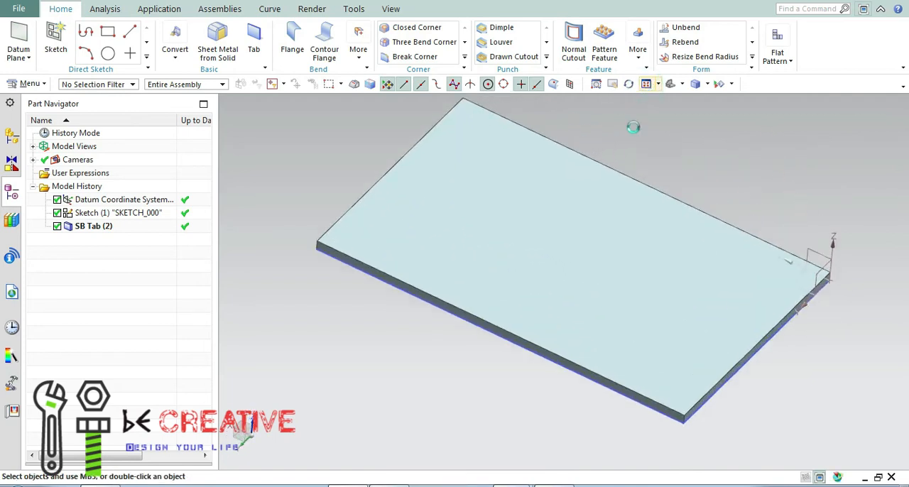
{"action": "scroll", "coordinate": [639, 152], "scroll_direction": "down", "scroll_amount": 1}
{"action": "middle_click_drag", "start_coordinate": [665, 171], "coordinate": [682, 159]}
{"action": "left_click", "coordinate": [301, 47]}
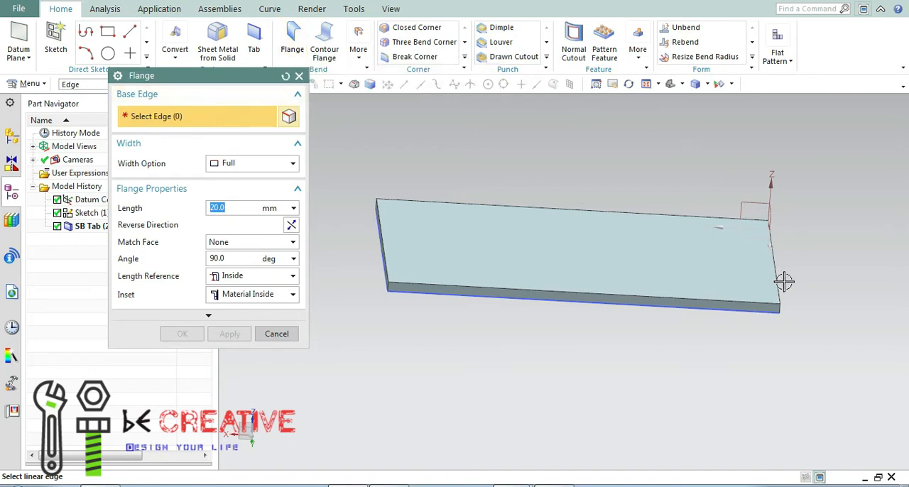
{"action": "middle_click_drag", "start_coordinate": [786, 327], "coordinate": [750, 310]}
{"action": "left_click", "coordinate": [734, 269]}
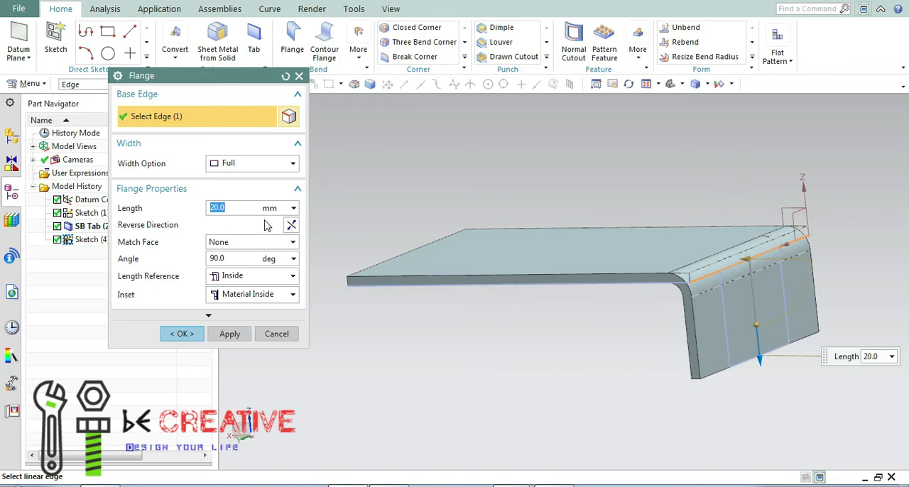
{"action": "left_click", "coordinate": [291, 224]}
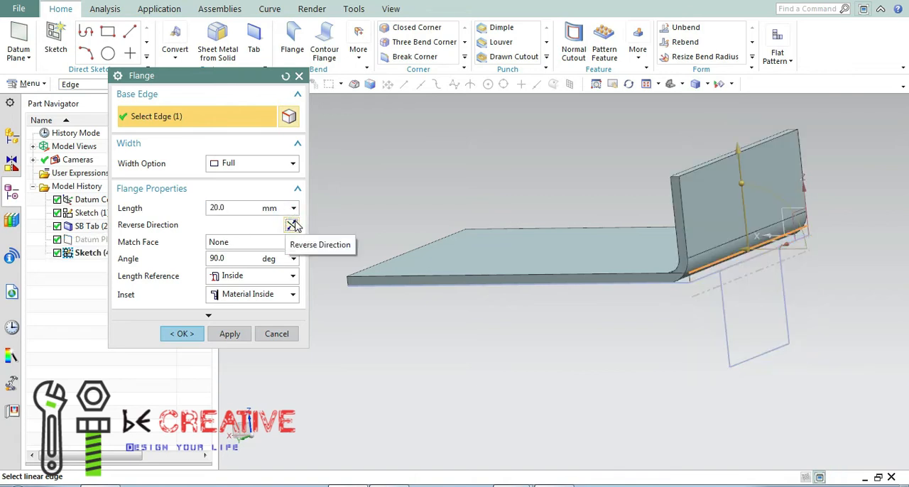
Set the flange's width option to At Center with a width of 25 mm.
{"action": "left_click", "coordinate": [292, 164]}
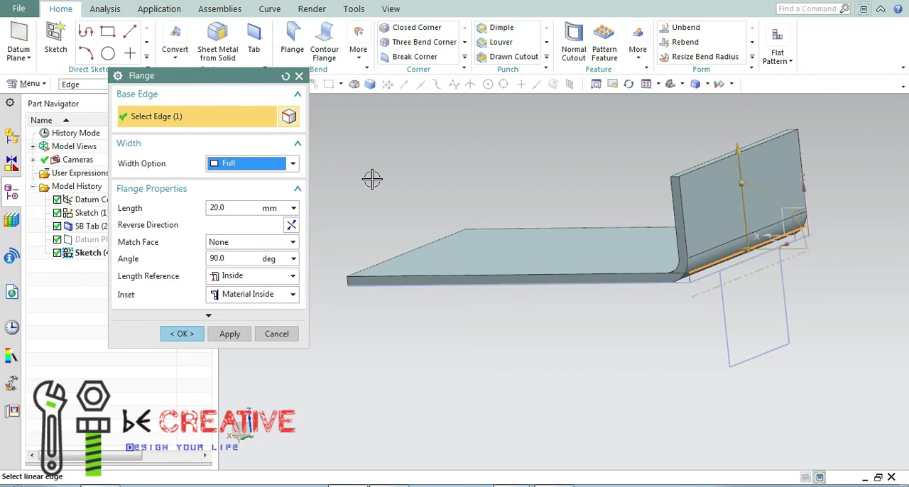
{"action": "middle_click_drag", "start_coordinate": [372, 179], "coordinate": [404, 182]}
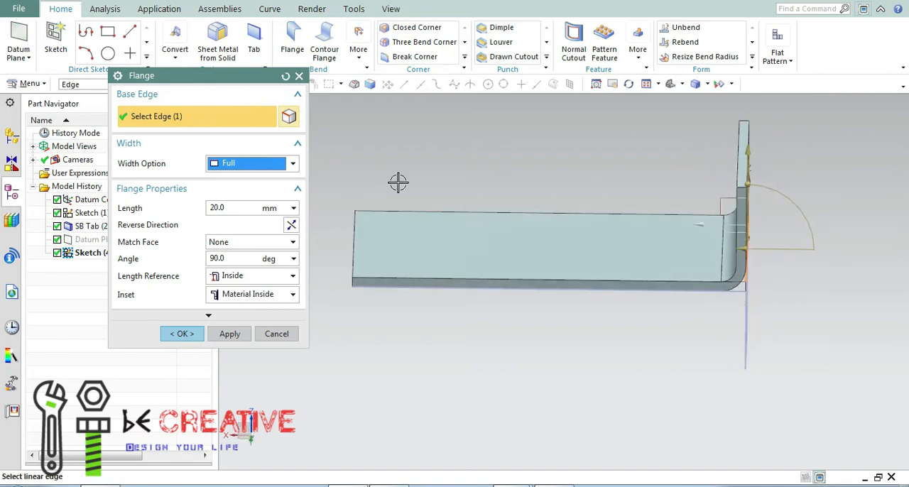
{"action": "mouse_move", "coordinate": [571, 159]}
{"action": "middle_mouse_down"}
{"action": "mouse_move", "coordinate": [544, 150]}
{"action": "mouse_move", "coordinate": [557, 160]}
{"action": "middle_mouse_up"}
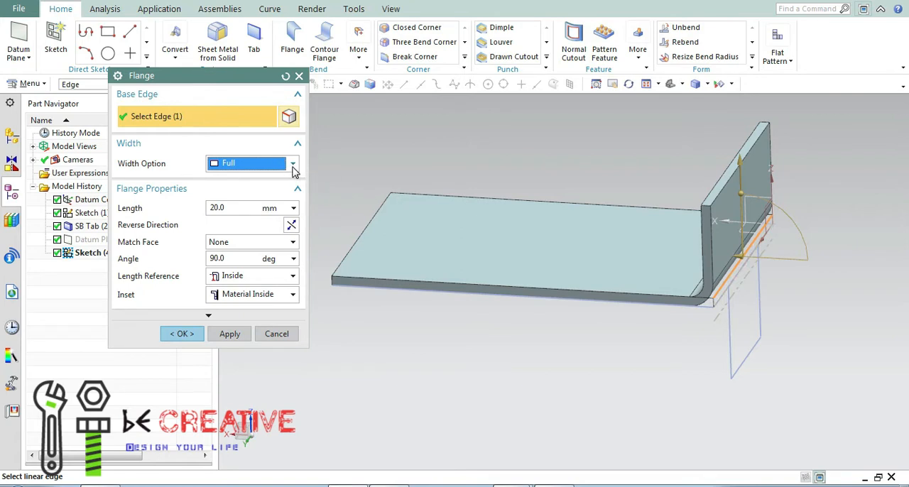
{"action": "left_click", "coordinate": [293, 166]}
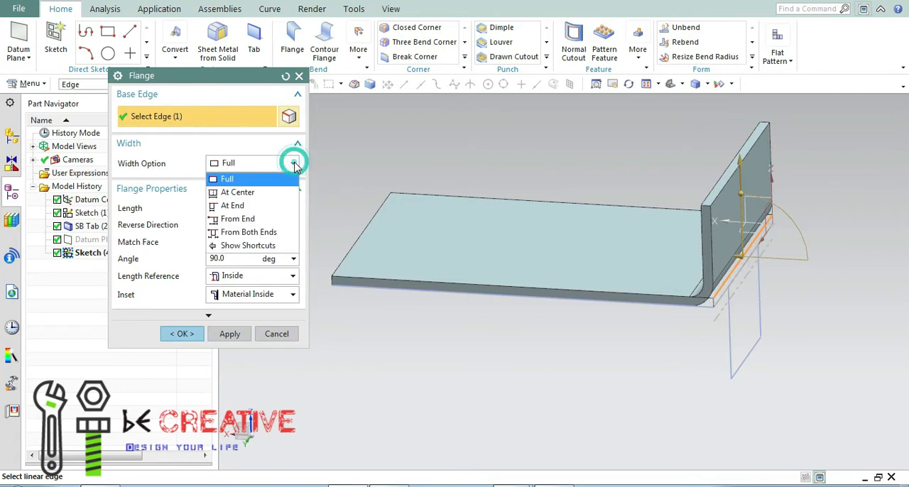
{"action": "left_click", "coordinate": [241, 192]}
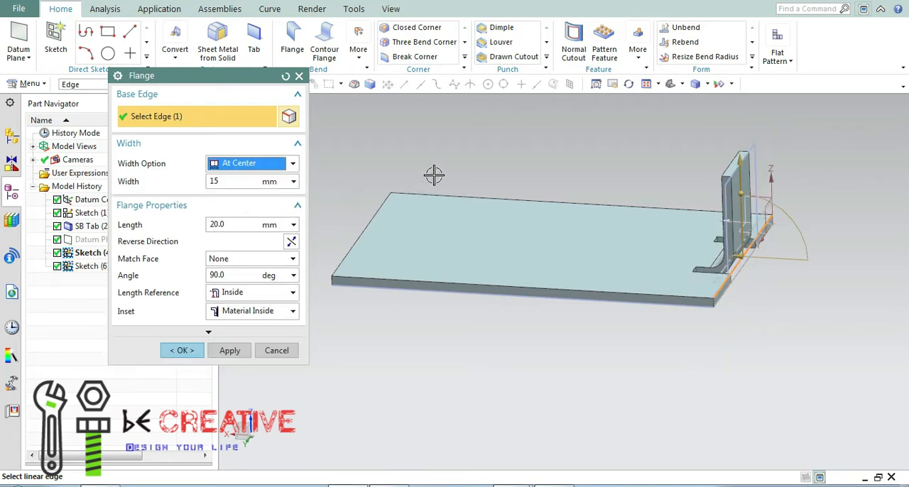
{"action": "middle_click_drag", "start_coordinate": [476, 154], "coordinate": [501, 155]}
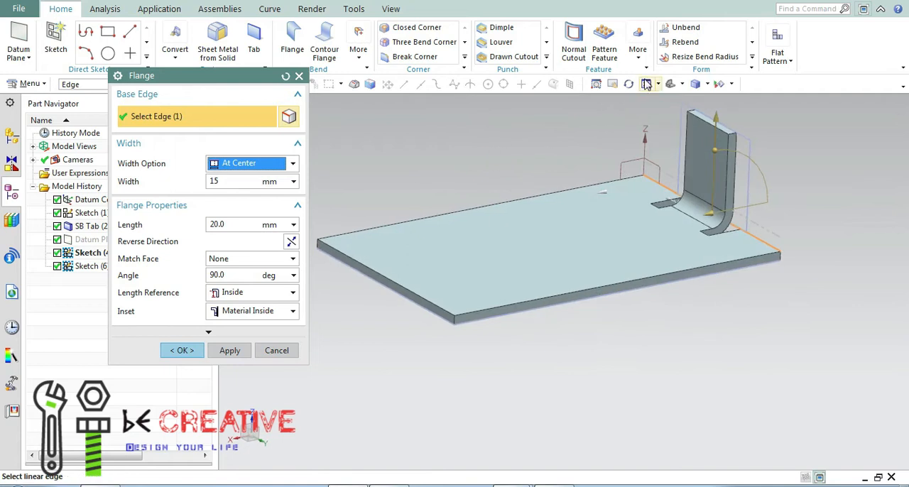
{"action": "left_click", "coordinate": [644, 83]}
{"action": "left_click_drag", "start_coordinate": [568, 199], "coordinate": [603, 202]}
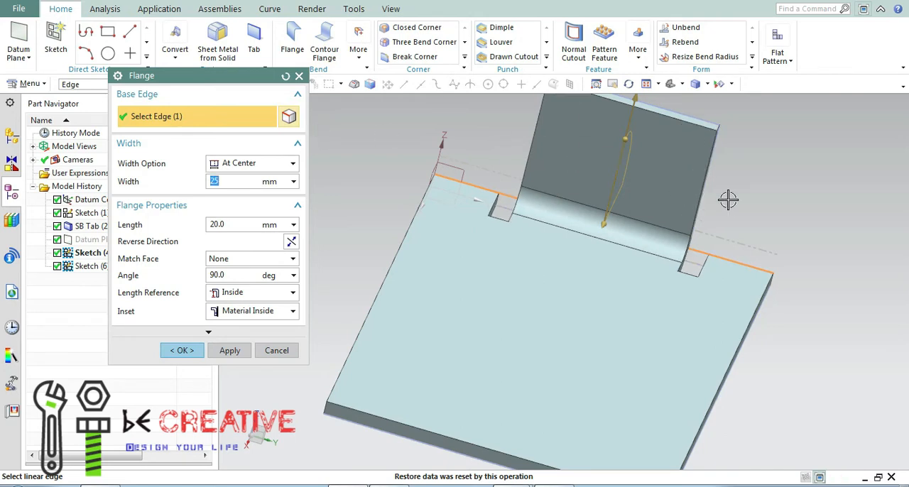
{"action": "middle_click_drag", "start_coordinate": [721, 192], "coordinate": [690, 181]}
{"action": "scroll", "coordinate": [692, 197], "scroll_direction": "down", "scroll_amount": 3}
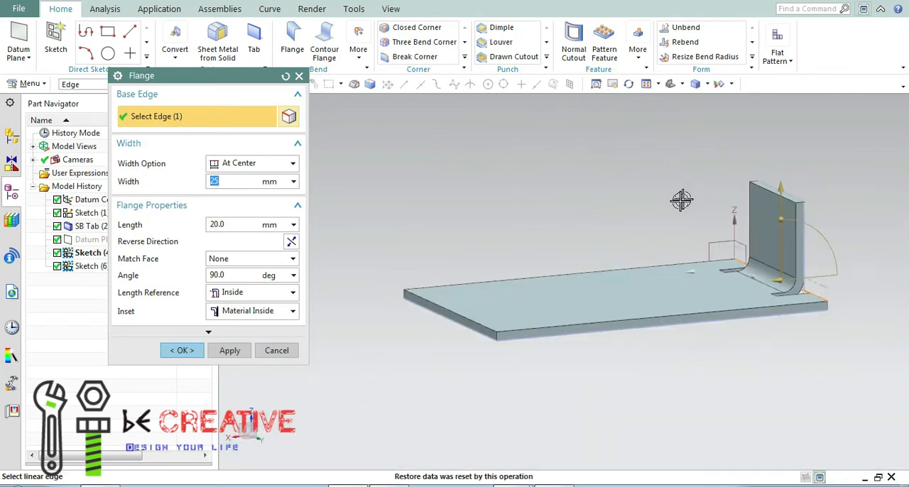
Try tilting the flange outward with its angle handle and set the angle back to 90 degrees.
{"action": "middle_click_drag", "start_coordinate": [766, 241], "coordinate": [760, 224]}
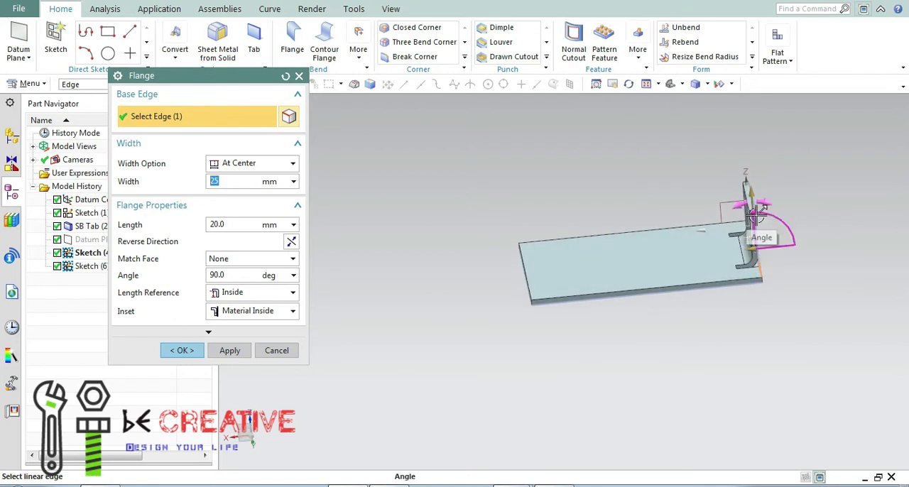
{"action": "left_click_drag", "start_coordinate": [757, 213], "coordinate": [770, 218]}
{"action": "left_click", "coordinate": [240, 279]}
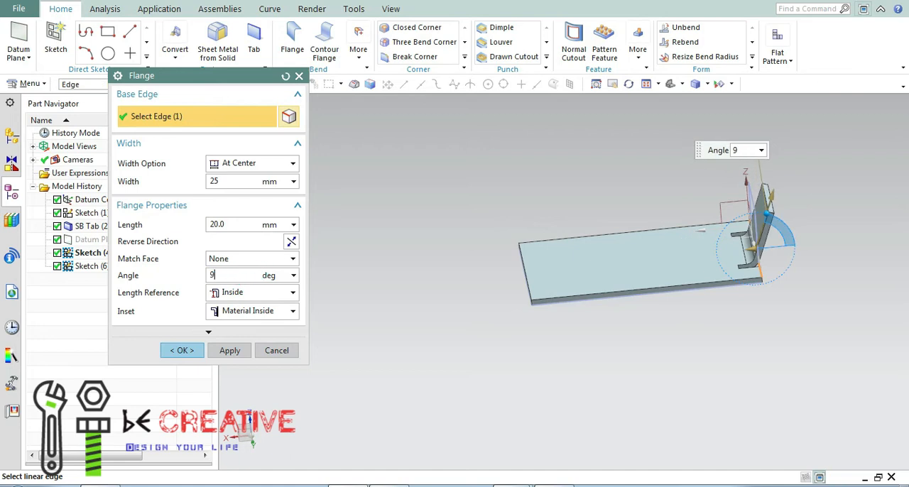
{"action": "type", "text": "90"}
{"action": "key", "text": "Return"}
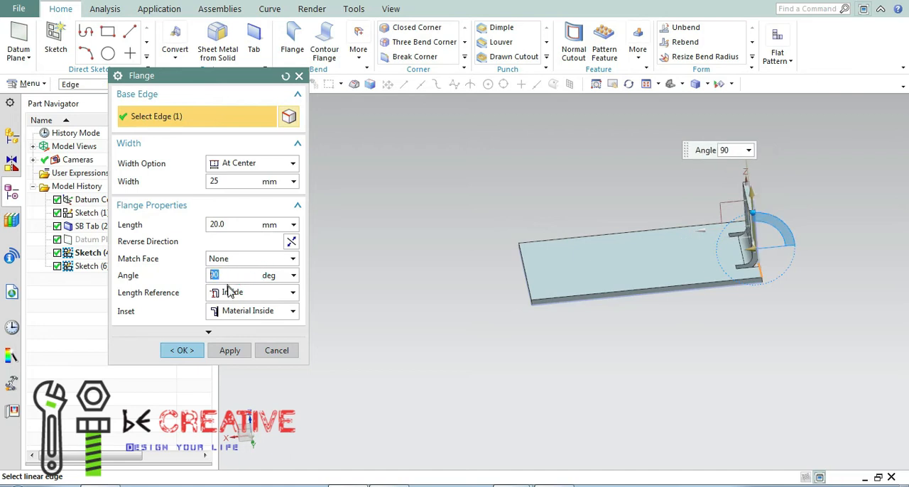
Set the flange's length to 30 mm.
{"action": "left_click", "coordinate": [288, 294]}
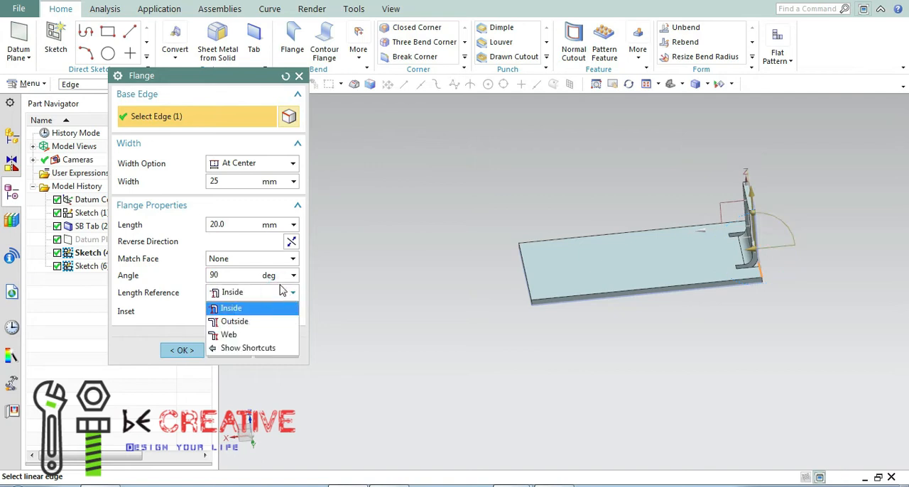
{"action": "left_click", "coordinate": [238, 225]}
{"action": "left_click_drag", "start_coordinate": [229, 226], "coordinate": [205, 226]}
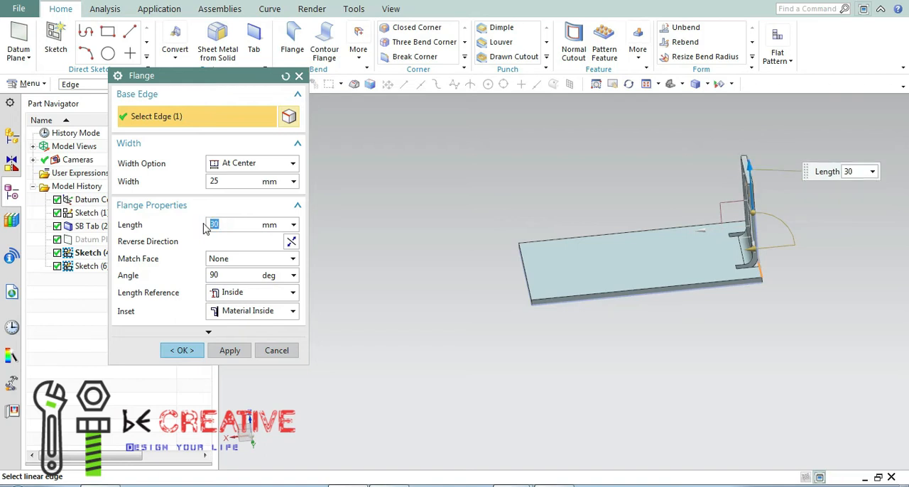
Set the flange's length reference to Outside and its inset to Bend Outside.
{"action": "left_click", "coordinate": [246, 297]}
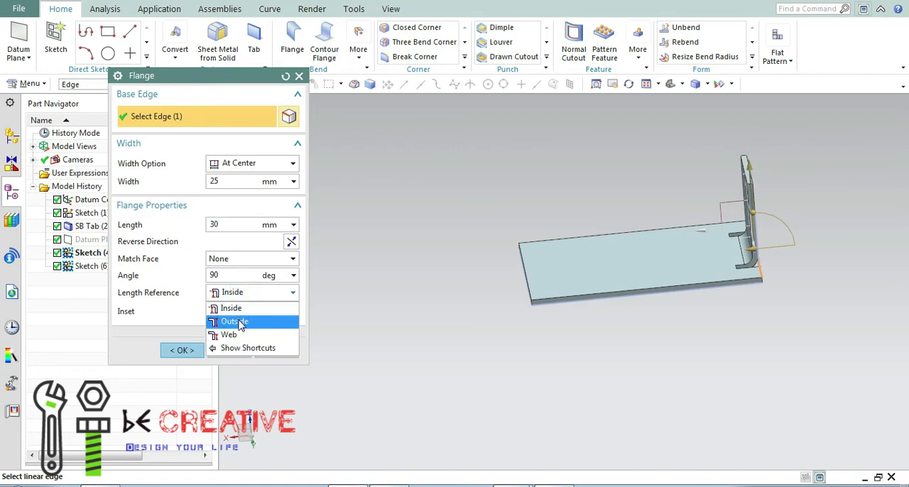
{"action": "left_click", "coordinate": [238, 321]}
{"action": "left_click", "coordinate": [271, 319]}
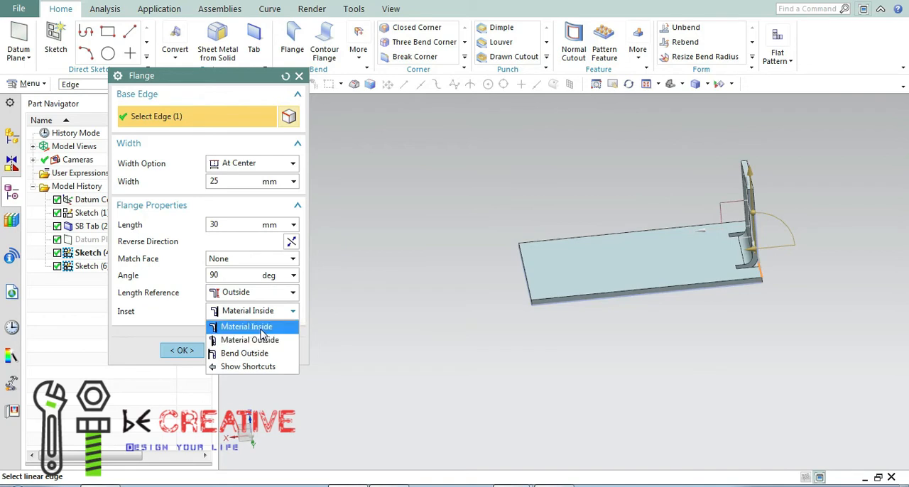
{"action": "left_click", "coordinate": [249, 352]}
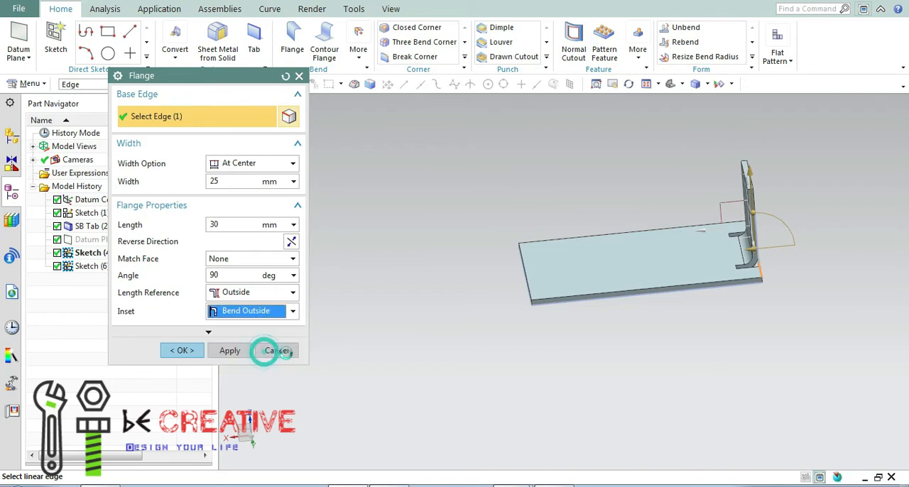
{"action": "middle_click_drag", "start_coordinate": [495, 338], "coordinate": [535, 360]}
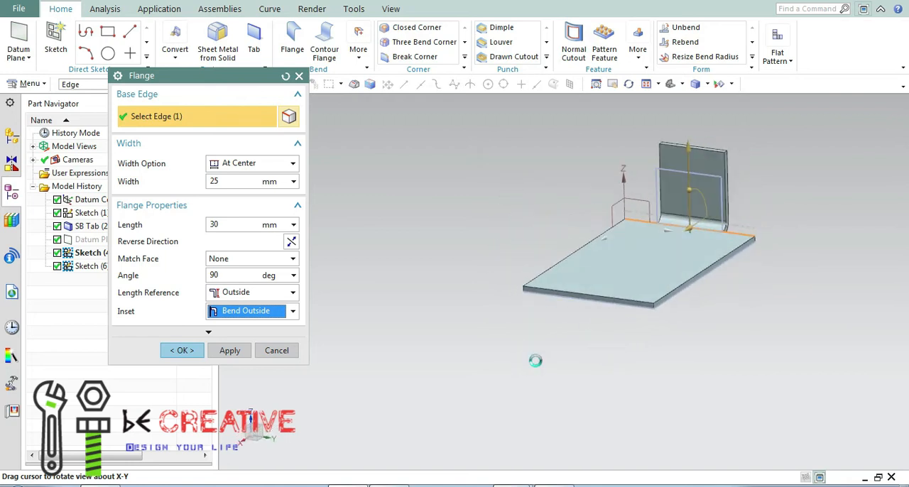
Try the At End width option with a 15 mm width, specifying the plate corner at the datum origin as the end point.
{"action": "left_click", "coordinate": [290, 164]}
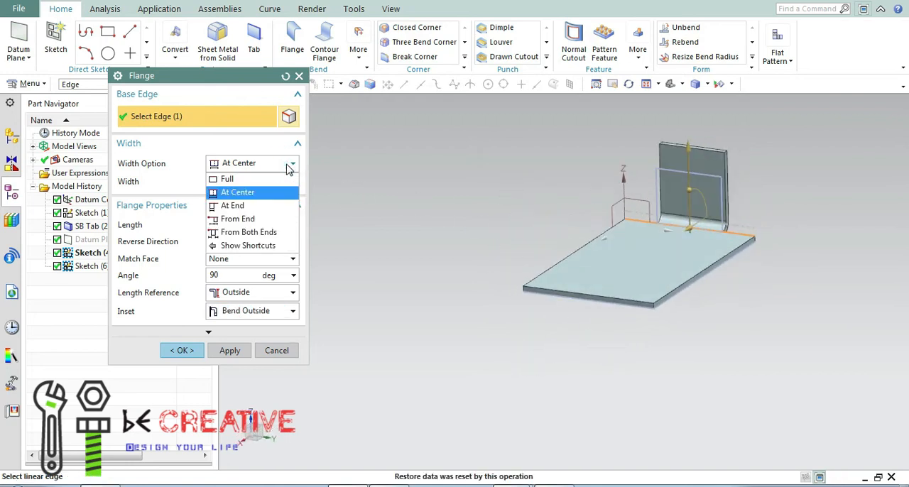
{"action": "left_click", "coordinate": [243, 208]}
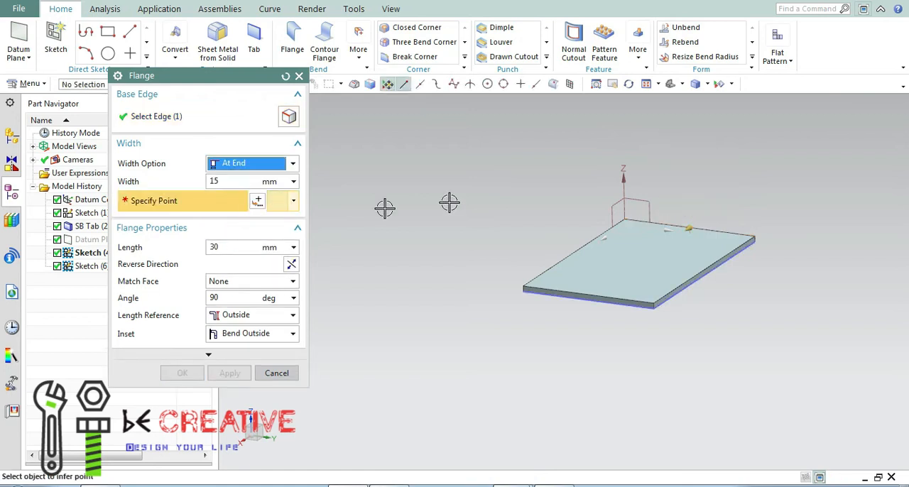
{"action": "middle_click_drag", "start_coordinate": [475, 187], "coordinate": [598, 263]}
{"action": "scroll", "coordinate": [619, 334], "scroll_direction": "up", "scroll_amount": 5}
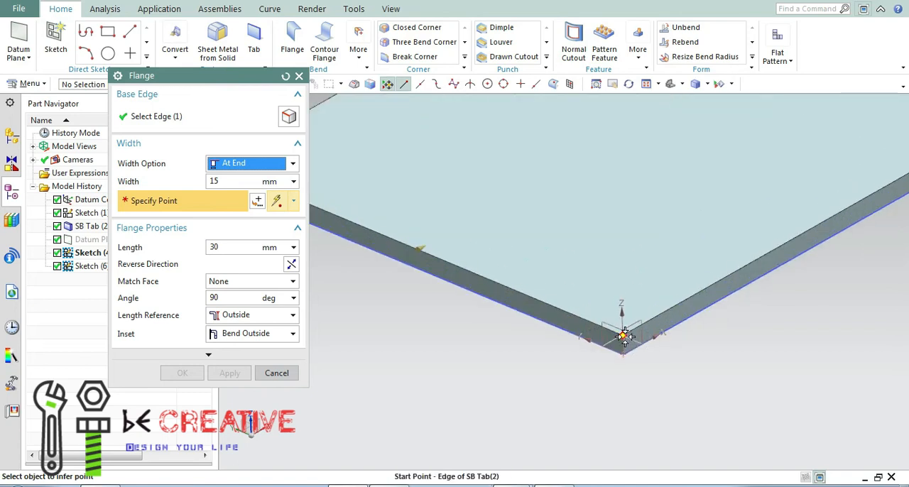
{"action": "left_click", "coordinate": [623, 335]}
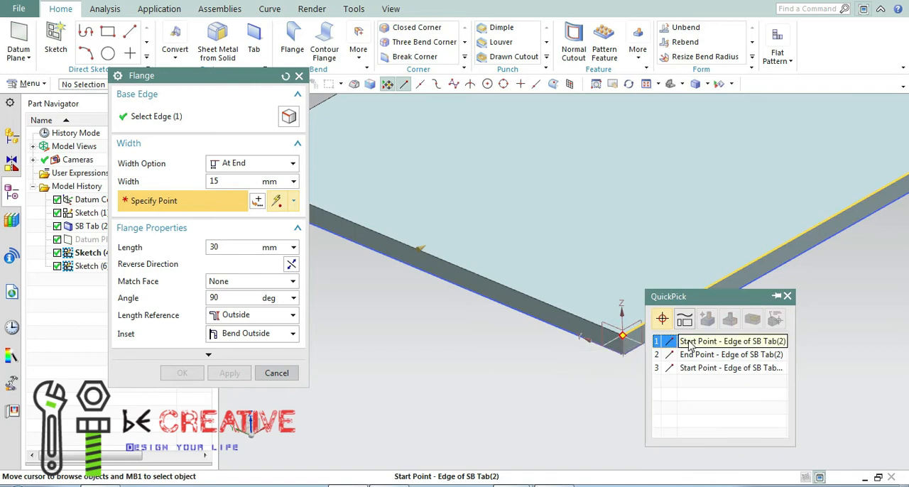
{"action": "left_click", "coordinate": [678, 353]}
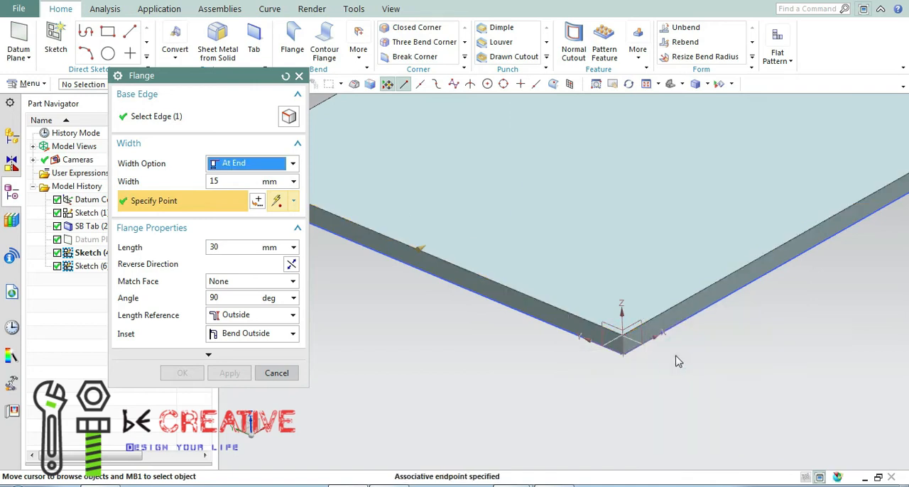
Examine the end-positioned flange preview and its reference corner from several viewing angles.
{"action": "scroll", "coordinate": [542, 359], "scroll_direction": "up", "scroll_amount": 5}
{"action": "scroll", "coordinate": [544, 374], "scroll_direction": "down", "scroll_amount": 3}
{"action": "middle_click_drag", "start_coordinate": [601, 387], "coordinate": [560, 377]}
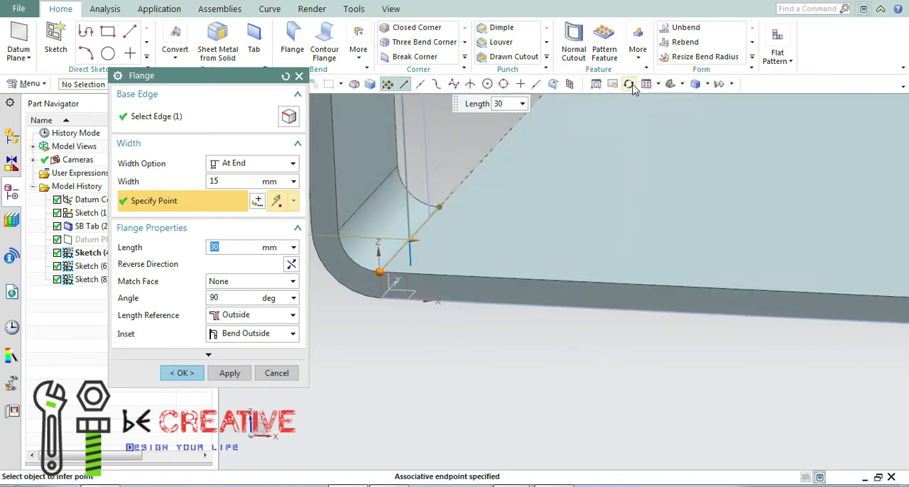
{"action": "scroll", "coordinate": [614, 139], "scroll_direction": "down", "scroll_amount": 4}
{"action": "middle_click_drag", "start_coordinate": [544, 219], "coordinate": [505, 241]}
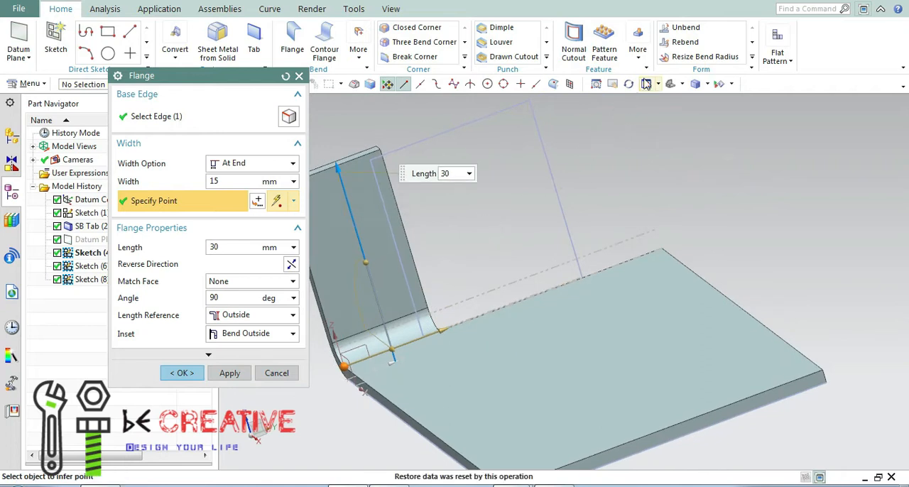
{"action": "left_click", "coordinate": [646, 85]}
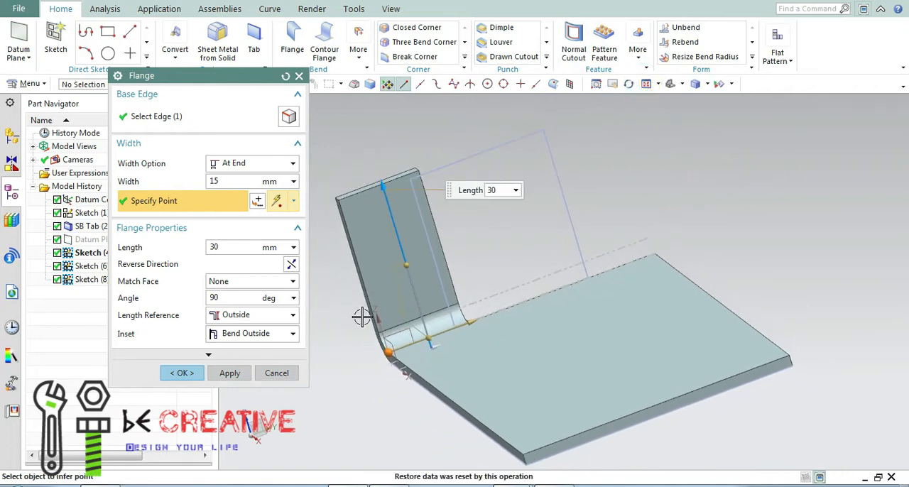
{"action": "left_click", "coordinate": [389, 356]}
{"action": "middle_click_drag", "start_coordinate": [483, 235], "coordinate": [504, 262]}
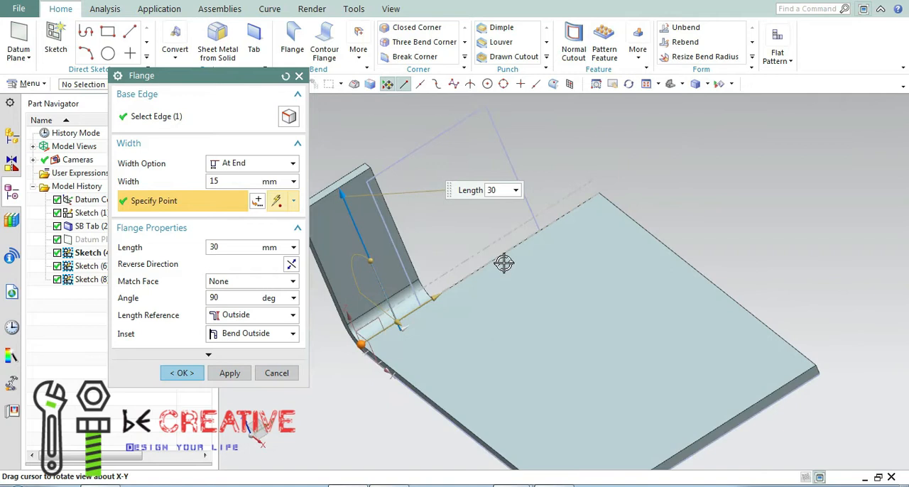
Try the From End width option with the flange starting 5 mm from the plate corner at the datum origin.
{"action": "left_click", "coordinate": [290, 164]}
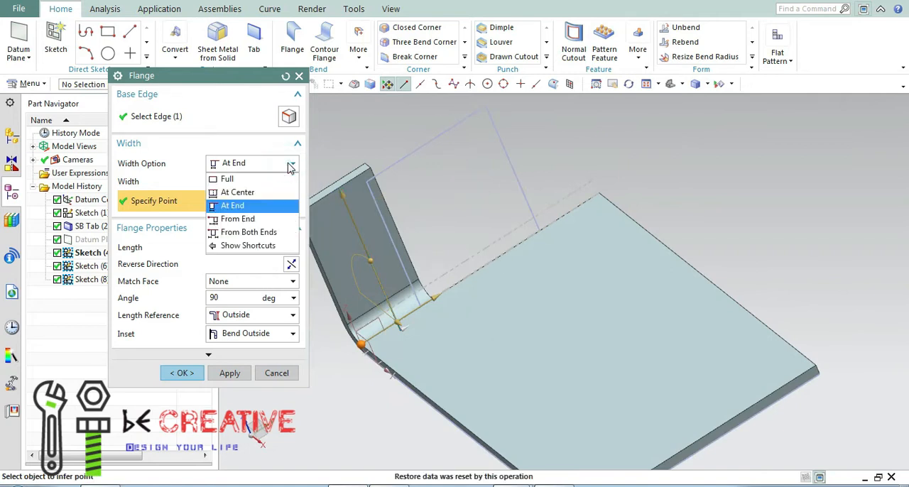
{"action": "left_click", "coordinate": [244, 220]}
{"action": "middle_click_drag", "start_coordinate": [361, 302], "coordinate": [547, 270]}
{"action": "middle_click_drag", "start_coordinate": [589, 246], "coordinate": [480, 347]}
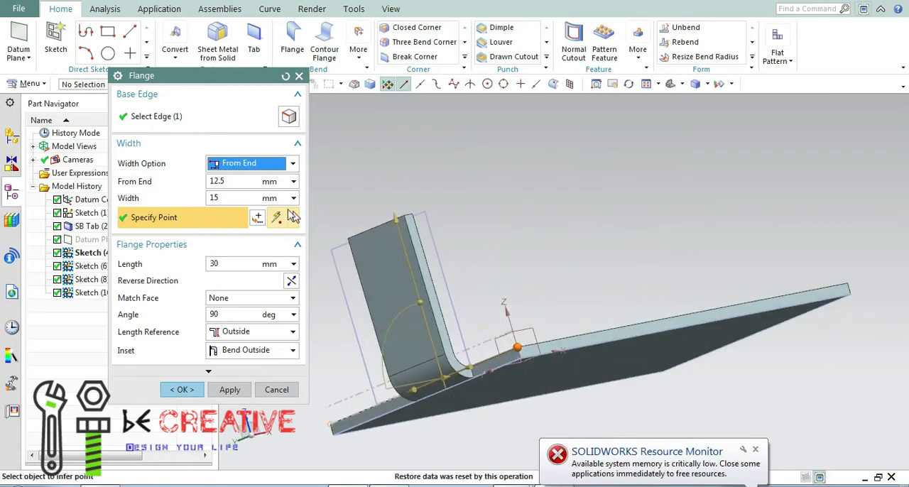
{"action": "left_click_drag", "start_coordinate": [240, 183], "coordinate": [220, 182]}
{"action": "type", "text": "5"}
{"action": "key", "text": "Return"}
{"action": "middle_click_drag", "start_coordinate": [554, 207], "coordinate": [547, 291]}
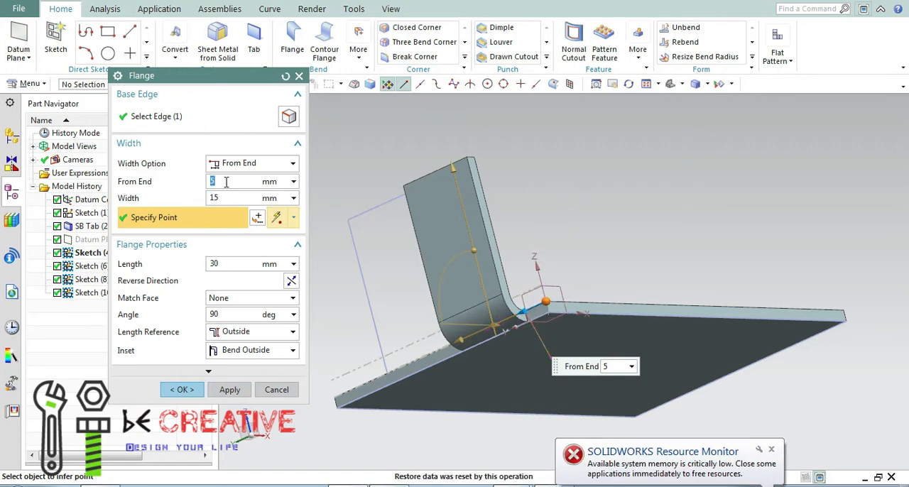
Switch the flange's width option to From Both Ends and inspect the preview from the flange side.
{"action": "left_click", "coordinate": [293, 163]}
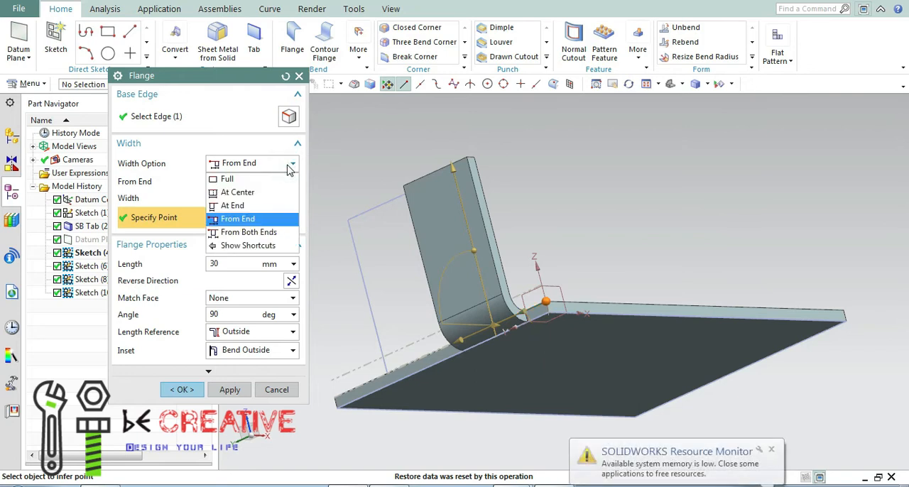
{"action": "left_click", "coordinate": [266, 234]}
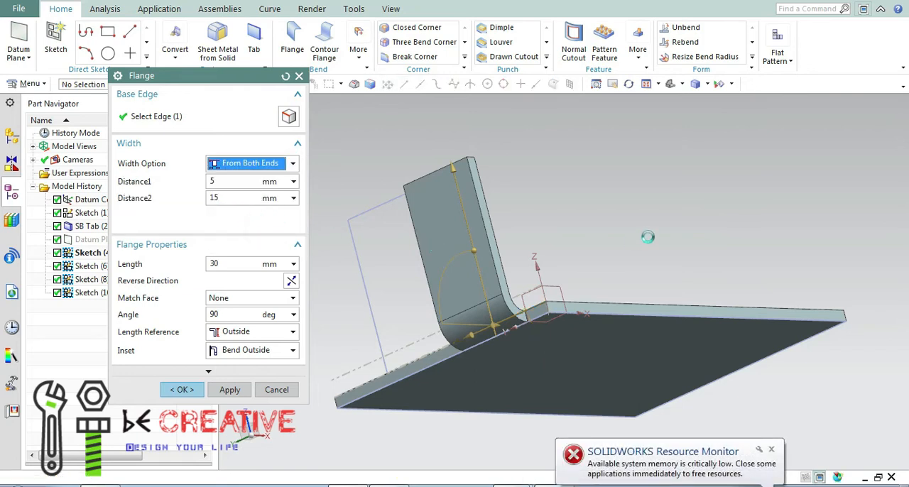
{"action": "scroll", "coordinate": [589, 219], "scroll_direction": "up", "scroll_amount": 2}
{"action": "scroll", "coordinate": [579, 224], "scroll_direction": "down", "scroll_amount": 3}
{"action": "middle_click_drag", "start_coordinate": [579, 224], "coordinate": [832, 184]}
{"action": "middle_click_drag", "start_coordinate": [661, 244], "coordinate": [589, 252]}
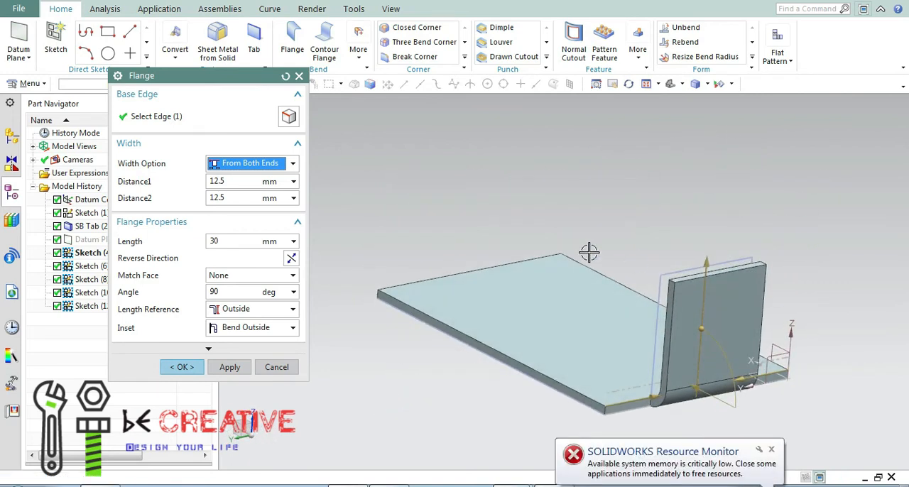
Set the flange's Distance1 to 10 mm and Distance2 to 5 mm, and create the flange.
{"action": "left_click", "coordinate": [248, 182]}
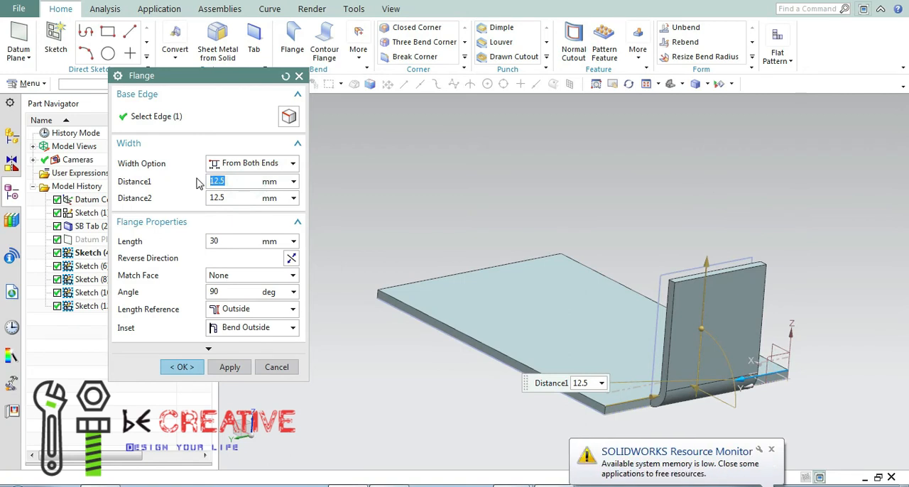
{"action": "type", "text": "10"}
{"action": "left_click", "coordinate": [230, 198]}
{"action": "type", "text": "5"}
{"action": "middle_click_drag", "start_coordinate": [666, 231], "coordinate": [543, 220]}
{"action": "middle_click", "coordinate": [640, 207]}
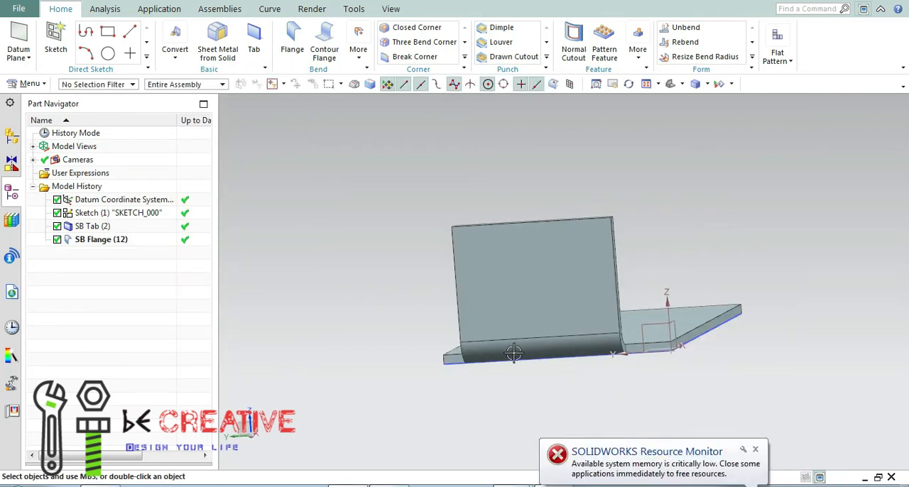
Reopen the finished flange feature for editing with rollback.
{"action": "middle_click_drag", "start_coordinate": [512, 355], "coordinate": [553, 366]}
{"action": "left_click", "coordinate": [109, 243]}
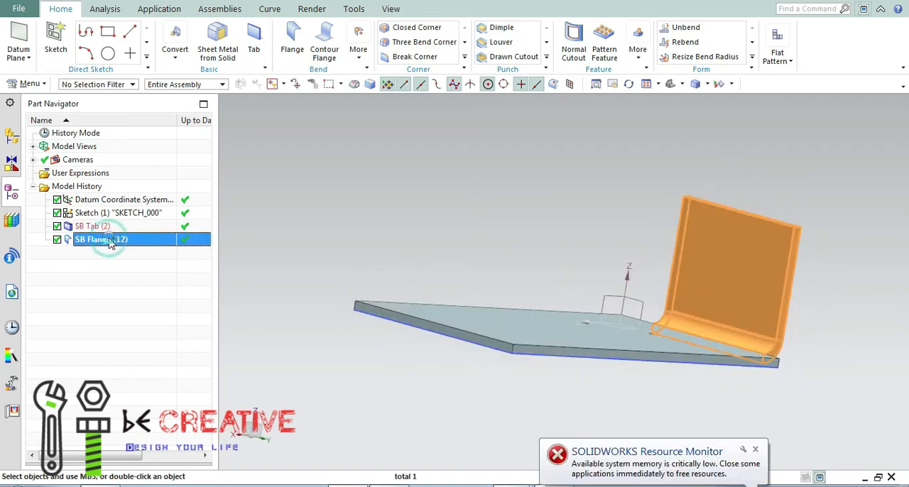
{"action": "right_click", "coordinate": [99, 242]}
{"action": "key", "text": "Escape"}
{"action": "right_click", "coordinate": [102, 243]}
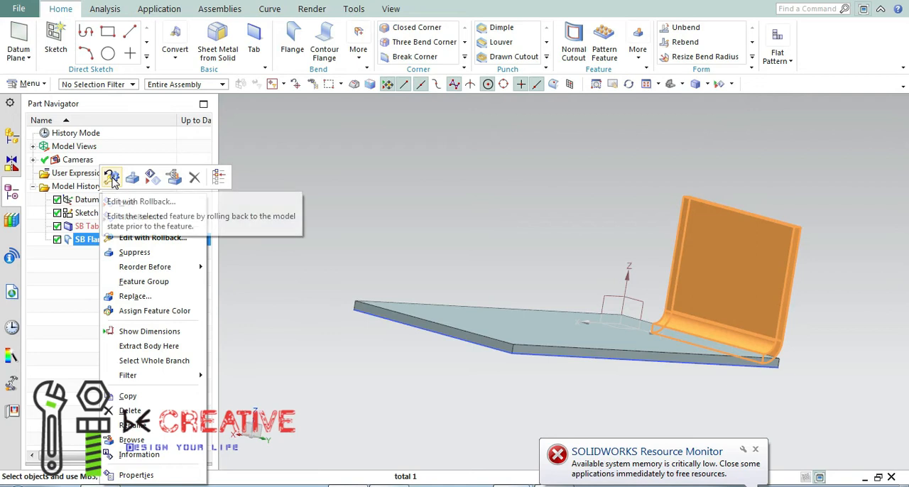
{"action": "left_click", "coordinate": [379, 197]}
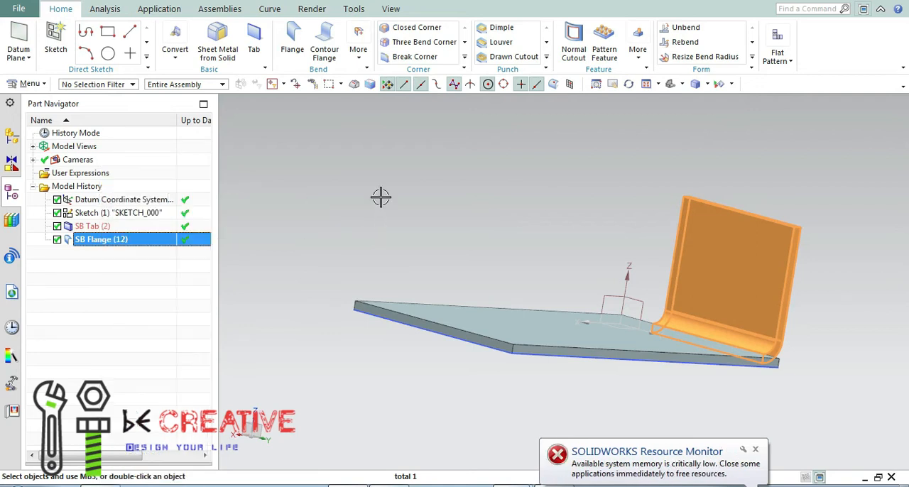
{"action": "right_click", "coordinate": [141, 240]}
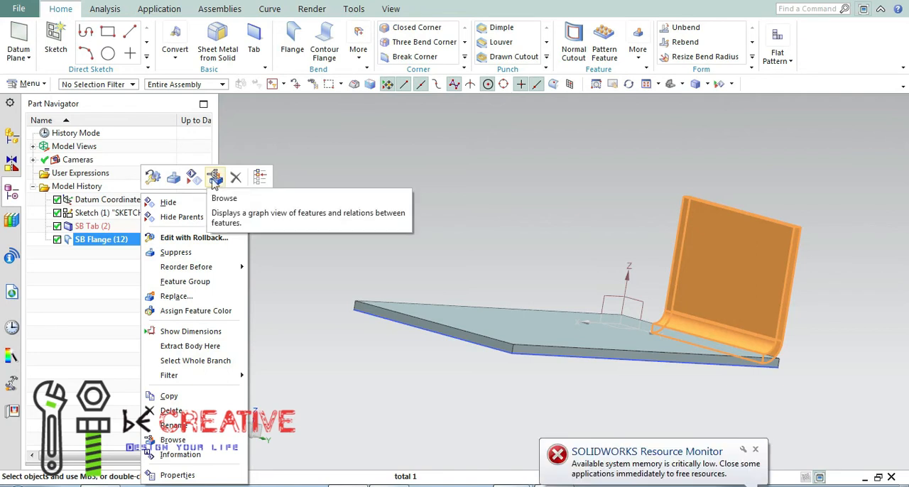
{"action": "left_click", "coordinate": [154, 177]}
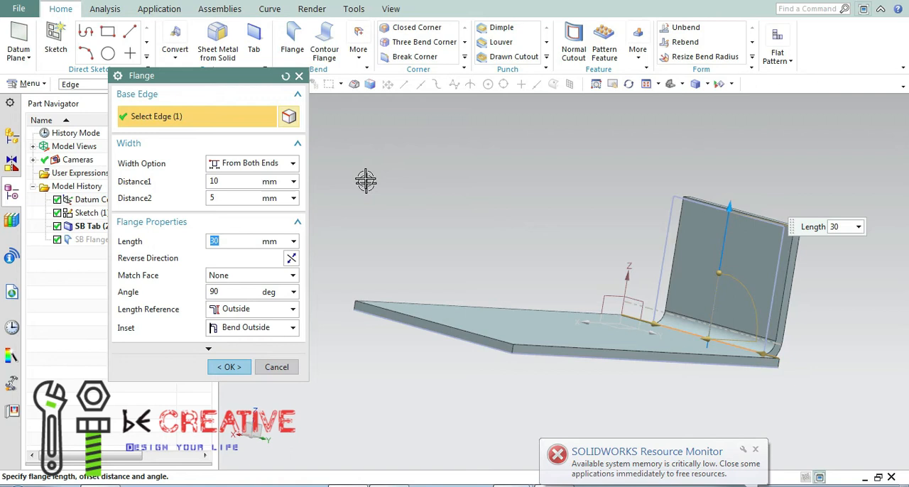
Give the flange a 5 mm offset and reverse the offset direction so it points outward from the plate edge.
{"action": "left_click", "coordinate": [211, 347]}
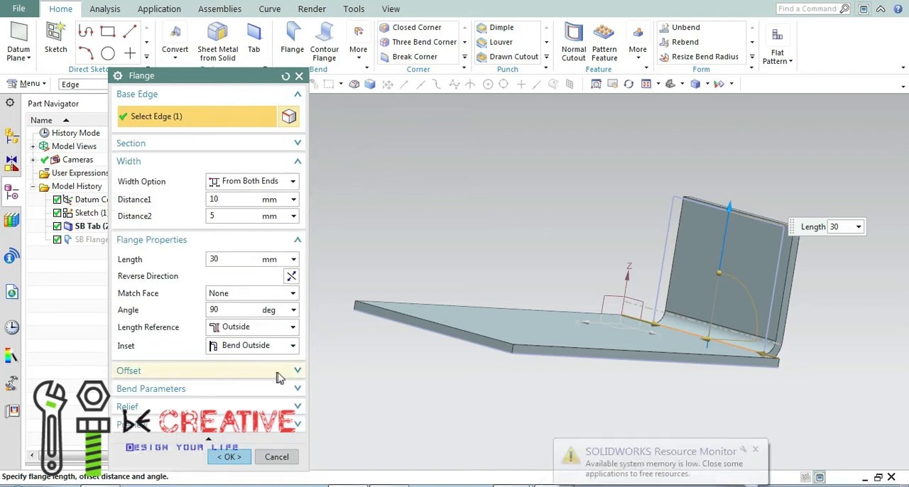
{"action": "left_click", "coordinate": [297, 376]}
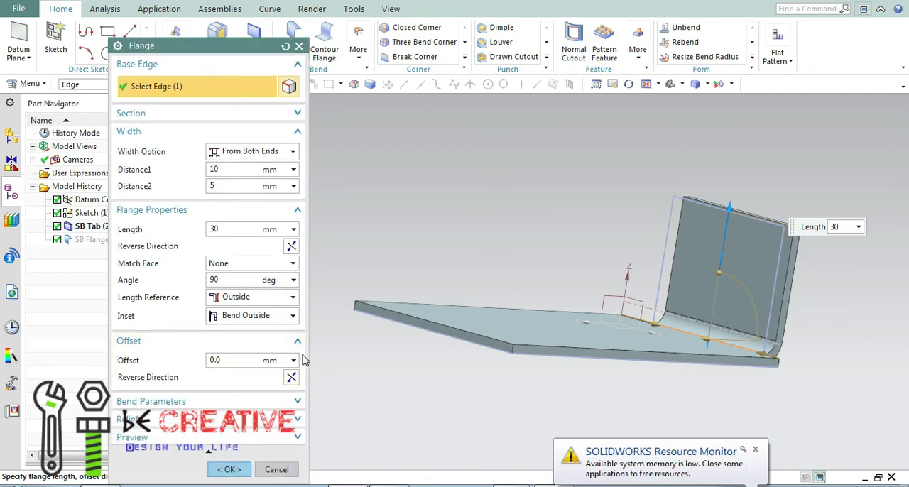
{"action": "left_click", "coordinate": [224, 361]}
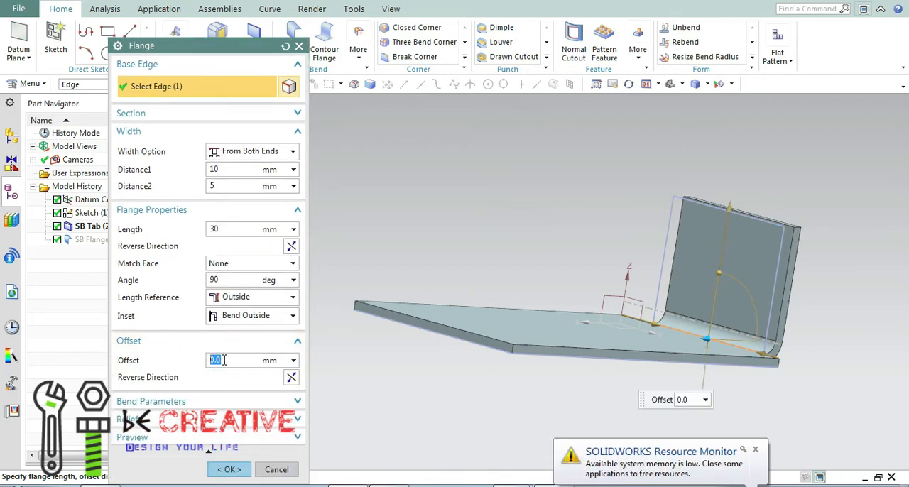
{"action": "type", "text": "5"}
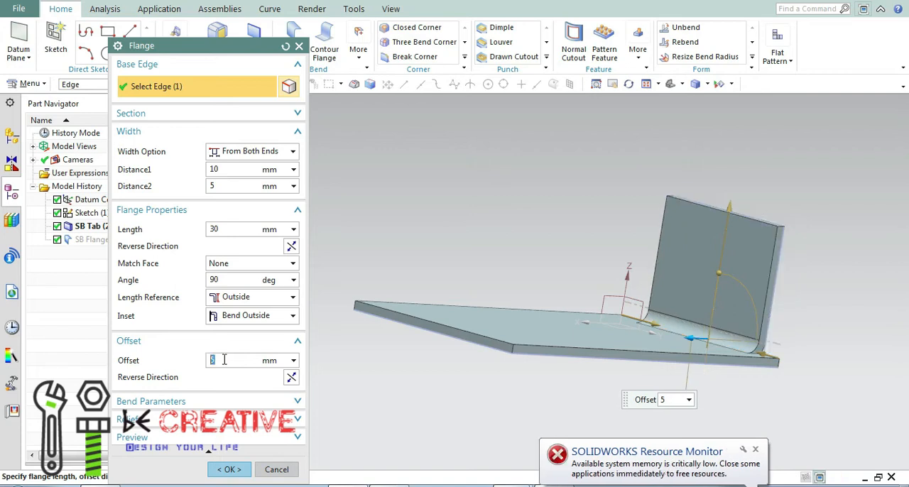
{"action": "middle_click_drag", "start_coordinate": [578, 262], "coordinate": [566, 284]}
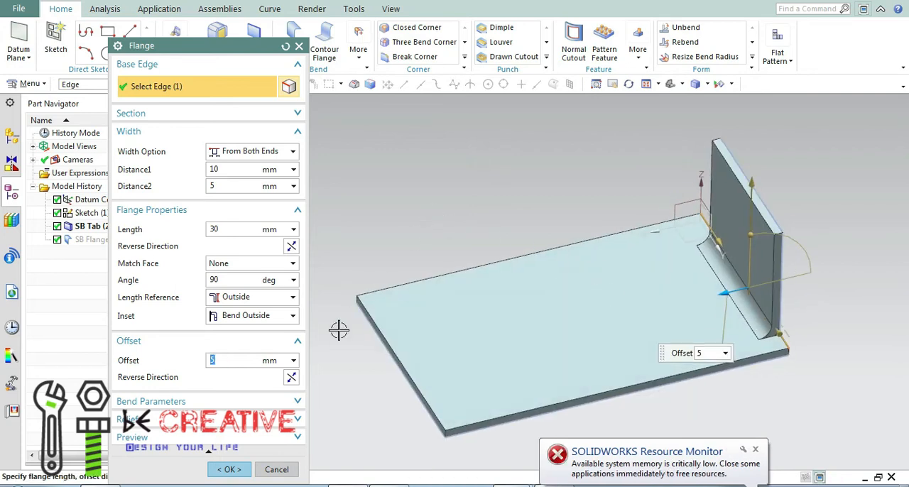
{"action": "left_click", "coordinate": [291, 377]}
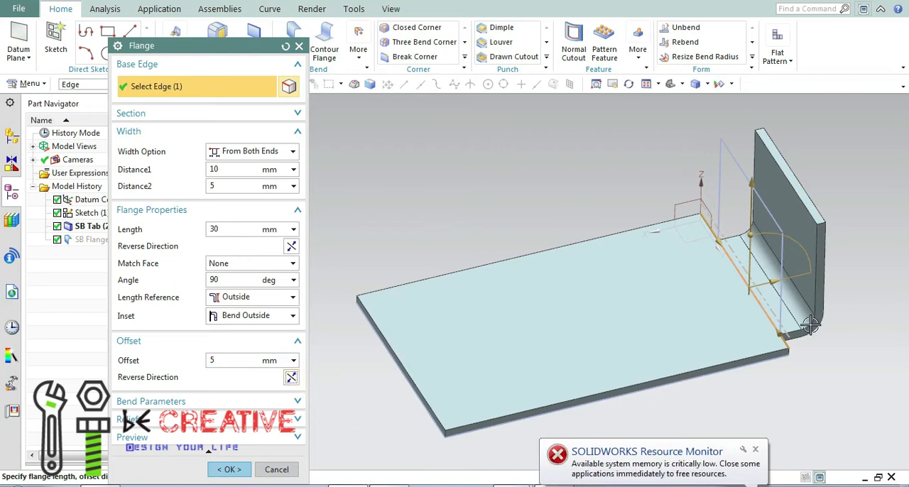
Set the flange's offset to 15 mm and reverse the offset direction so it points inward over the plate.
{"action": "left_click", "coordinate": [244, 361]}
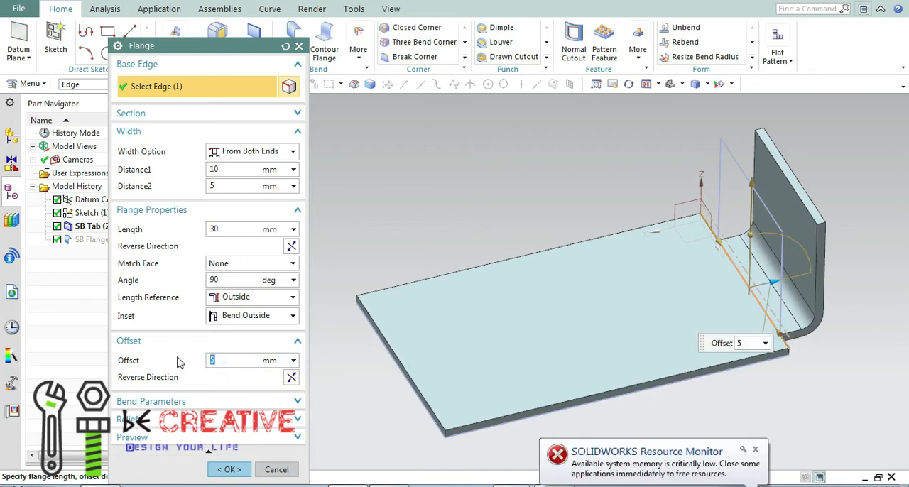
{"action": "type", "text": "1"}
{"action": "key", "text": "Return"}
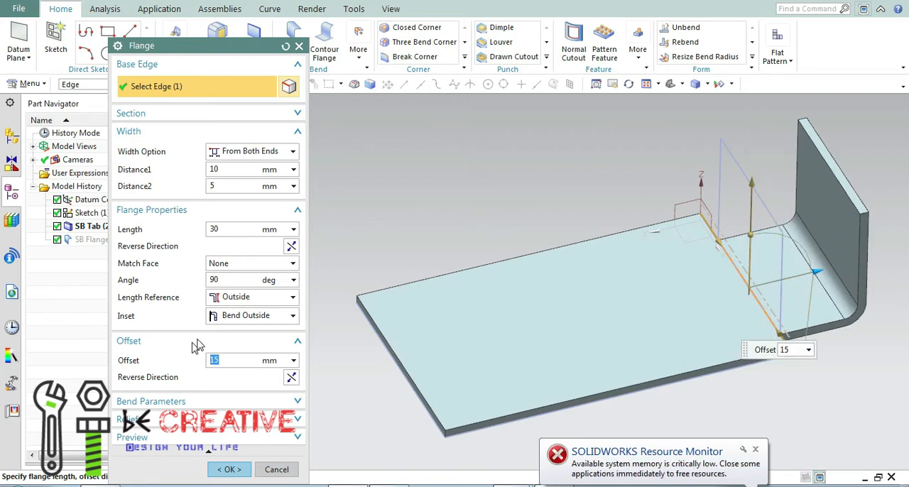
{"action": "left_click", "coordinate": [291, 377]}
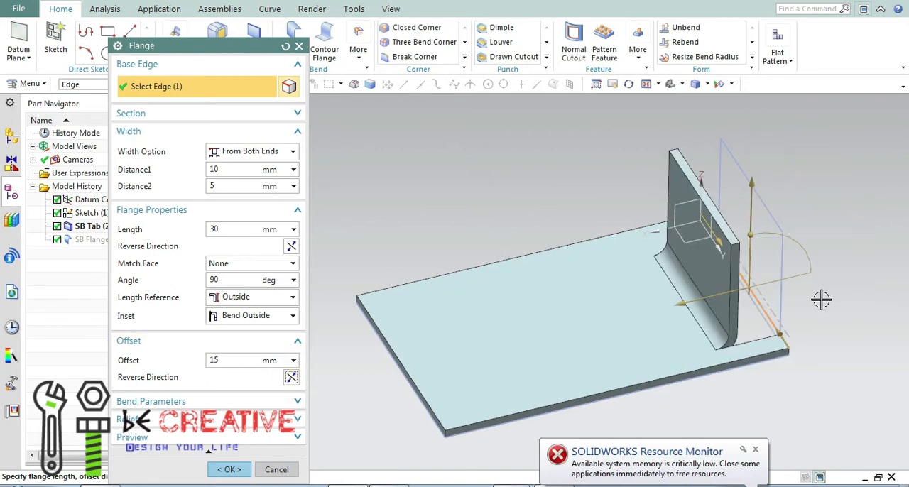
Switch the flange's bend radius to a local value and set it to 2 mm.
{"action": "left_click", "coordinate": [297, 401]}
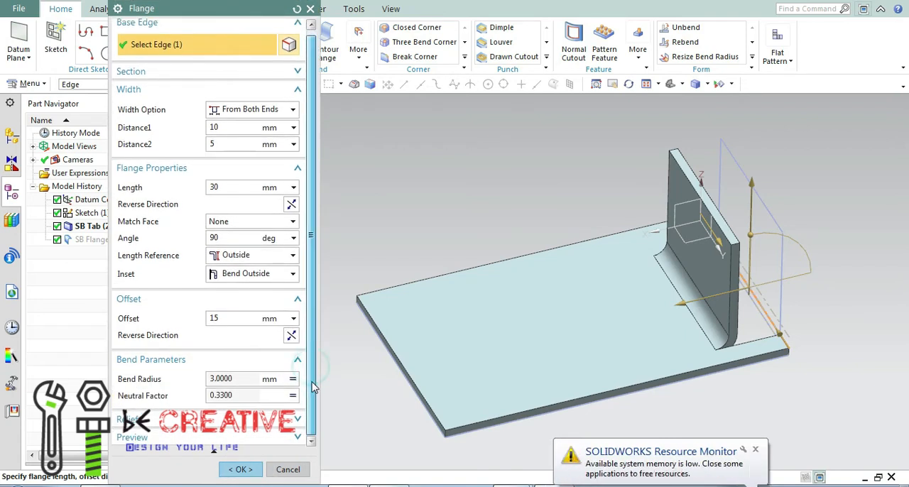
{"action": "double_click", "coordinate": [220, 378]}
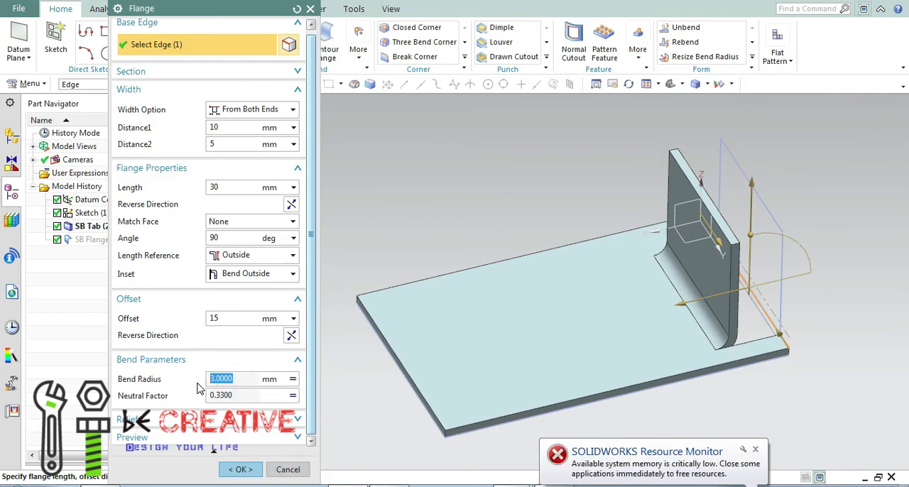
{"action": "right_click", "coordinate": [281, 380]}
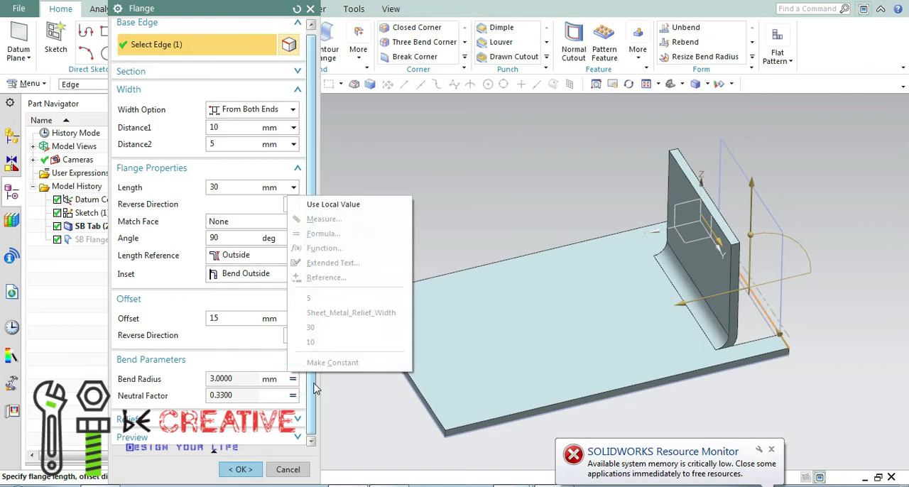
{"action": "left_click", "coordinate": [334, 202]}
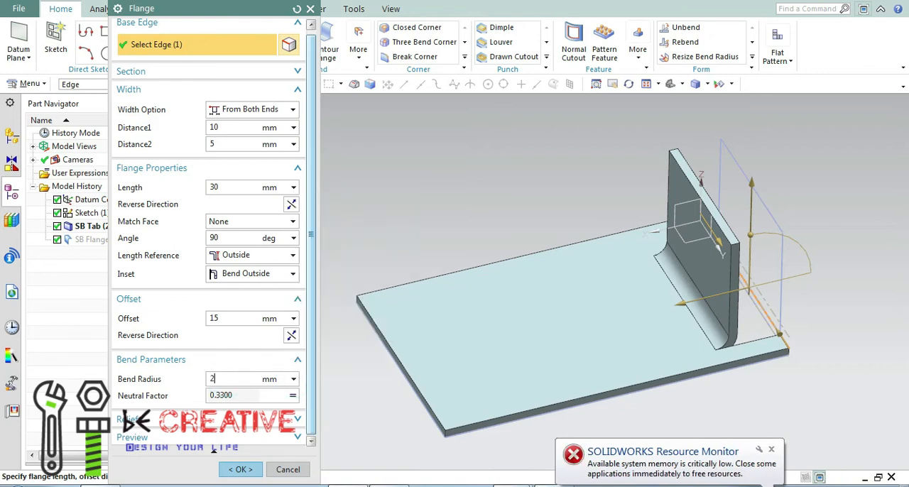
{"action": "key", "text": "Return"}
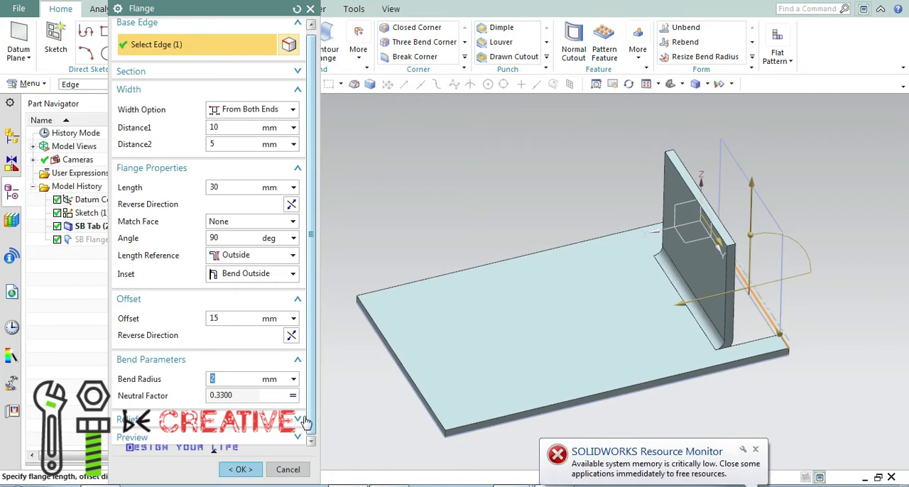
Change the flange's bend relief to Round and override the relief depth with a local value of 2 mm.
{"action": "scroll", "coordinate": [311, 406], "scroll_direction": "down", "scroll_amount": 2}
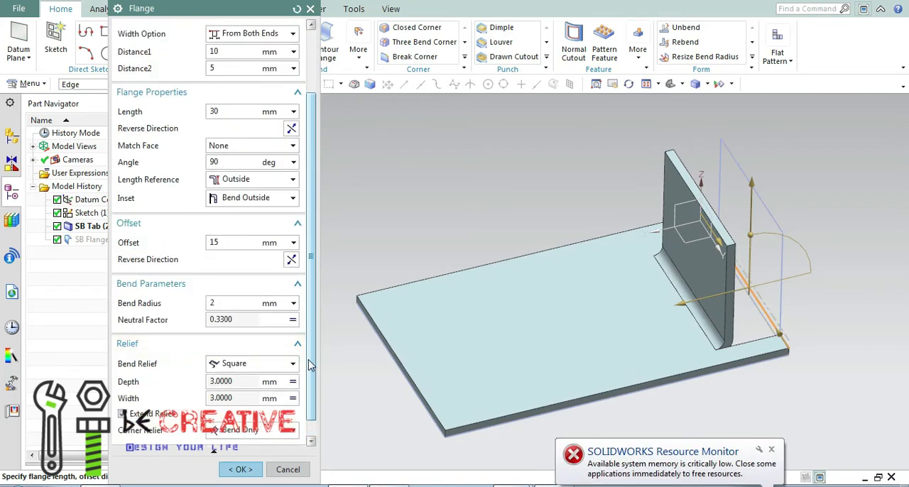
{"action": "scroll", "coordinate": [310, 365], "scroll_direction": "down", "scroll_amount": 1}
{"action": "left_click", "coordinate": [293, 346]}
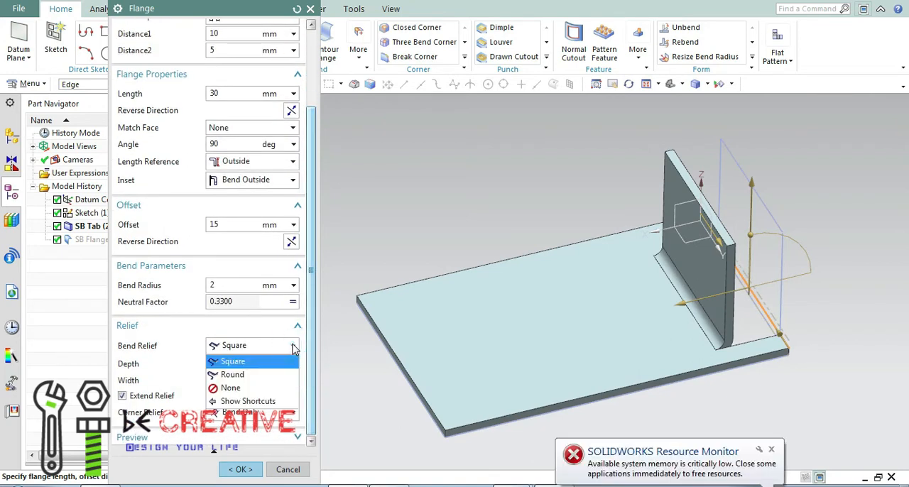
{"action": "left_click", "coordinate": [246, 373]}
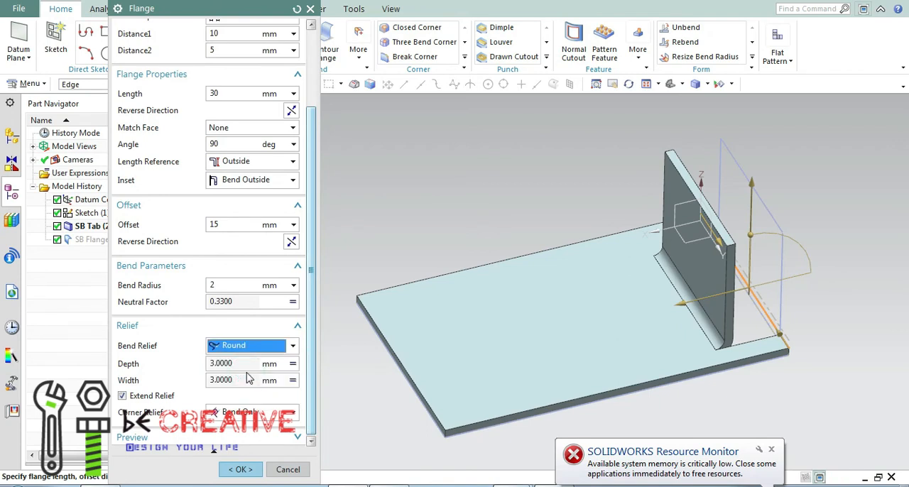
{"action": "left_click_drag", "start_coordinate": [242, 364], "coordinate": [209, 364]}
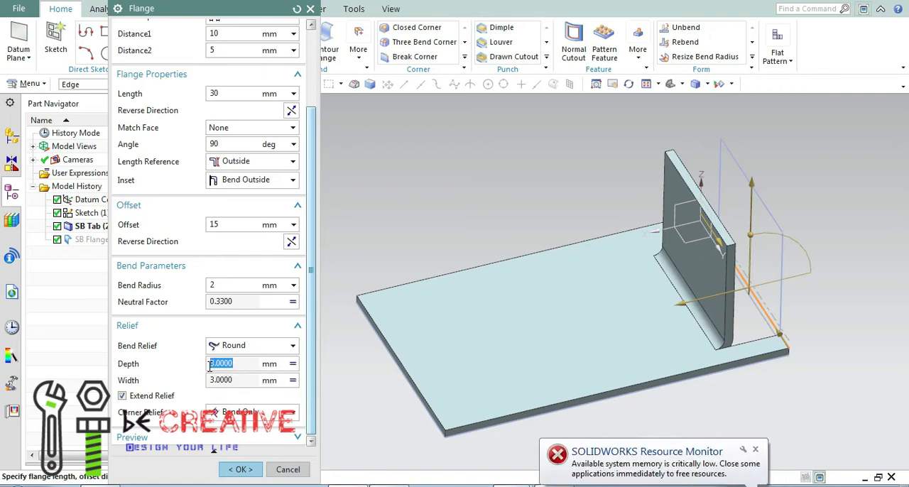
{"action": "left_click", "coordinate": [292, 365]}
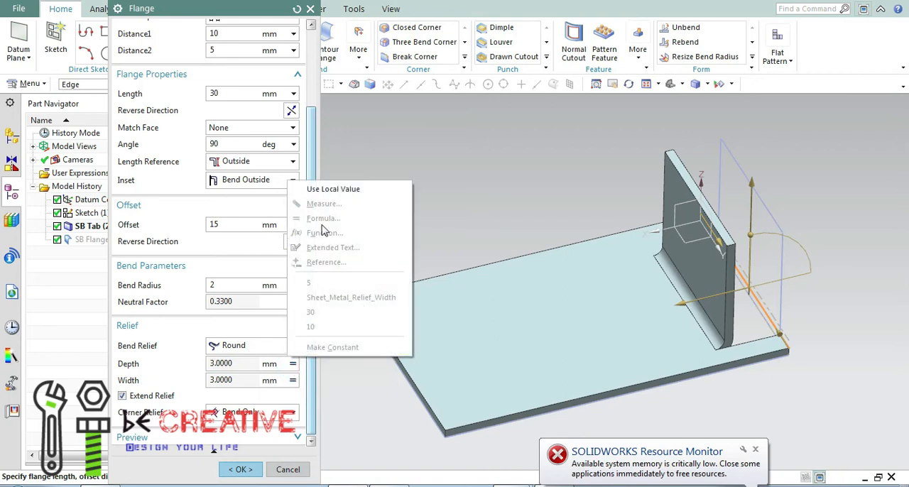
{"action": "left_click", "coordinate": [333, 189]}
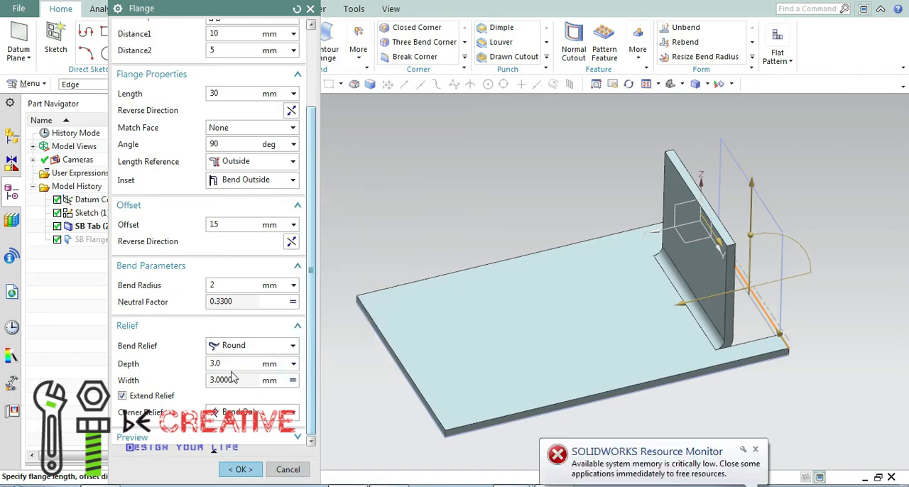
{"action": "key", "text": "Return"}
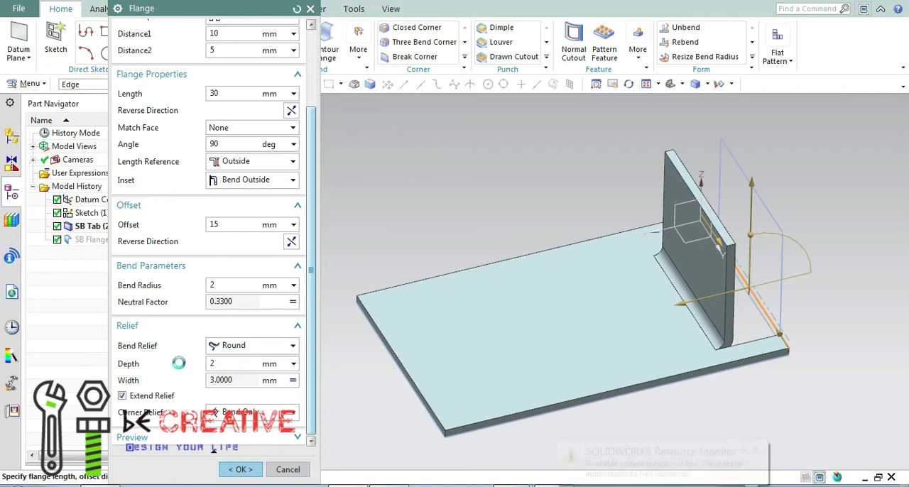
Override the relief width with a local value of 2 mm and keep the corner relief at Bend Only.
{"action": "left_click", "coordinate": [292, 380]}
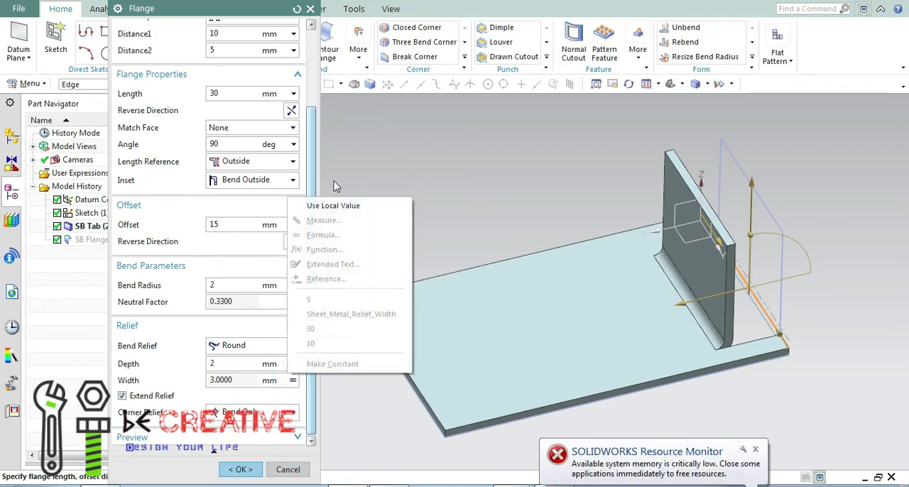
{"action": "left_click", "coordinate": [330, 203]}
{"action": "double_click", "coordinate": [234, 381]}
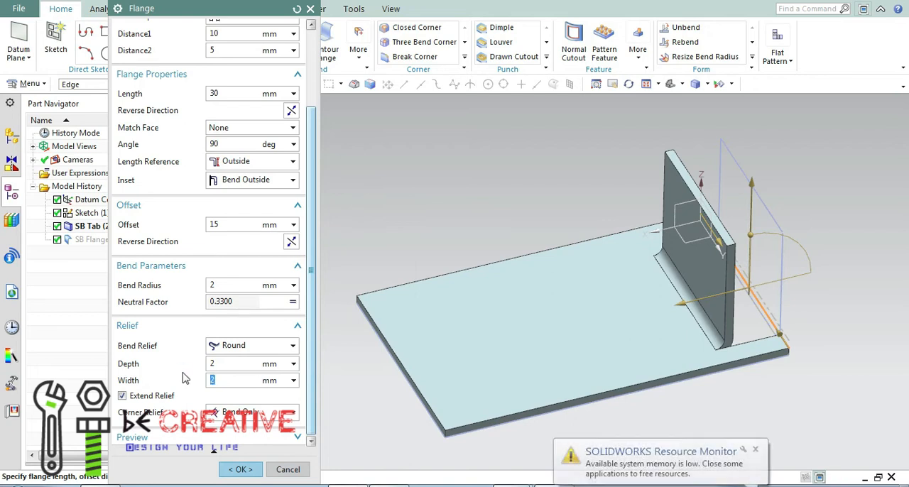
{"action": "key", "text": "Return"}
{"action": "left_click", "coordinate": [292, 413]}
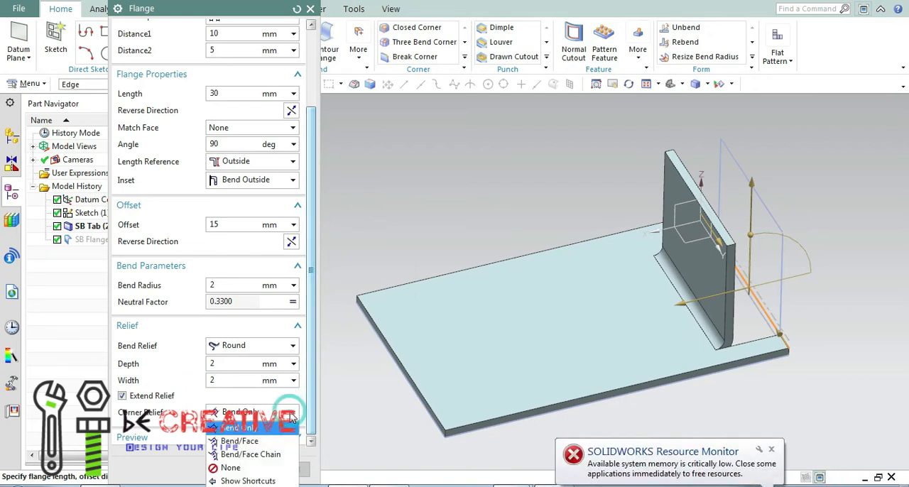
{"action": "left_click", "coordinate": [253, 428]}
Show the computed flange result, and return to the editable preview.
{"action": "left_click", "coordinate": [294, 437]}
{"action": "left_click_drag", "start_coordinate": [312, 405], "coordinate": [310, 419]}
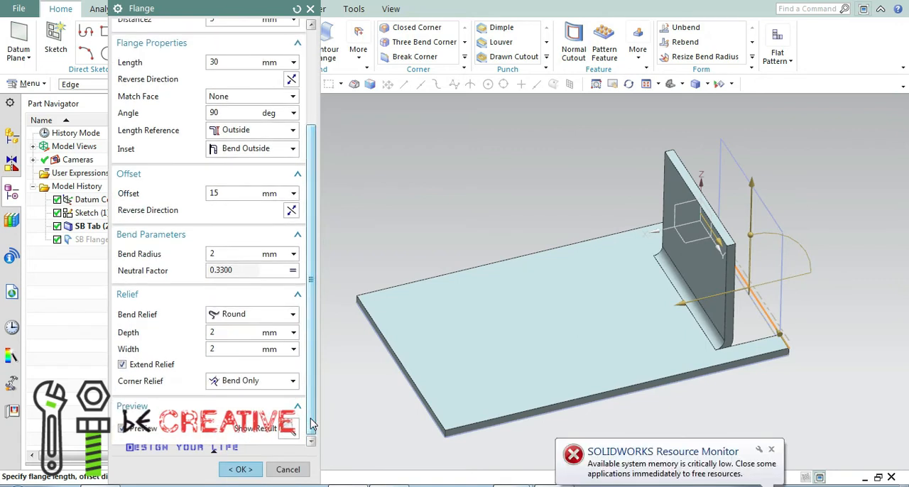
{"action": "left_click_drag", "start_coordinate": [311, 376], "coordinate": [311, 370]}
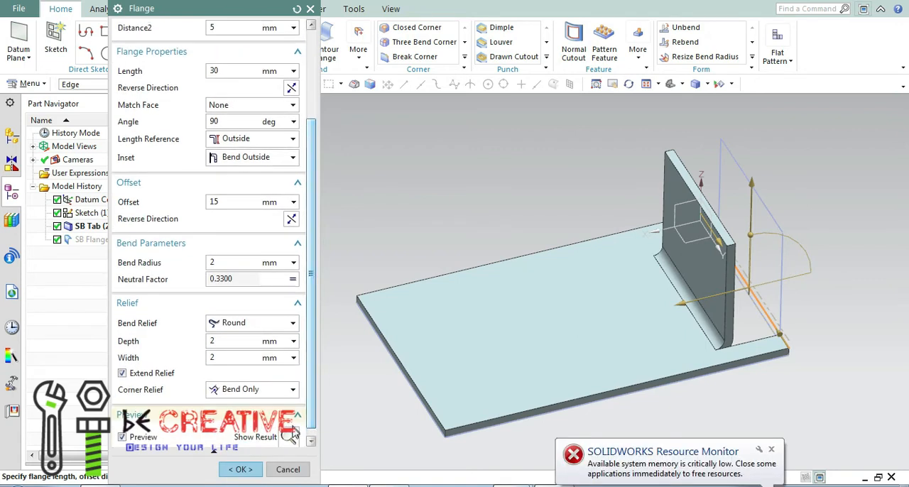
{"action": "left_click", "coordinate": [289, 435]}
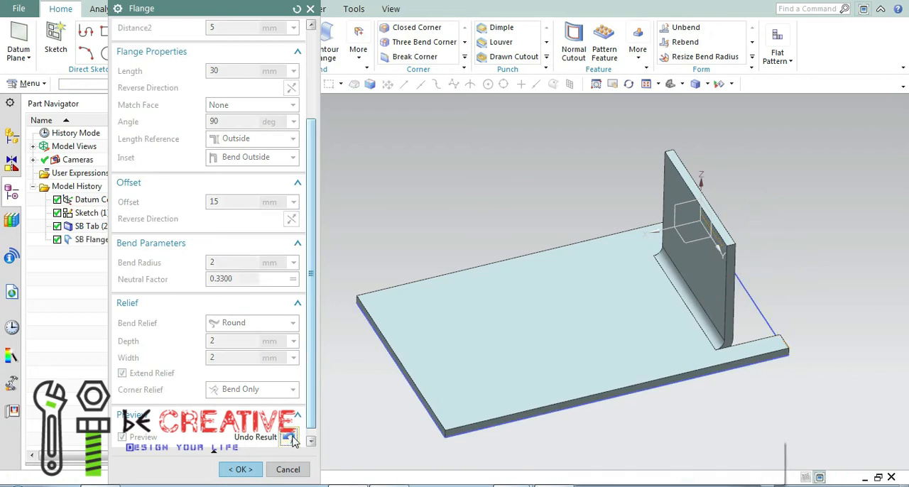
{"action": "left_click", "coordinate": [288, 436]}
Set the flange's offset to 0 mm and accept the edited flange feature.
{"action": "left_click_drag", "start_coordinate": [310, 363], "coordinate": [306, 298]}
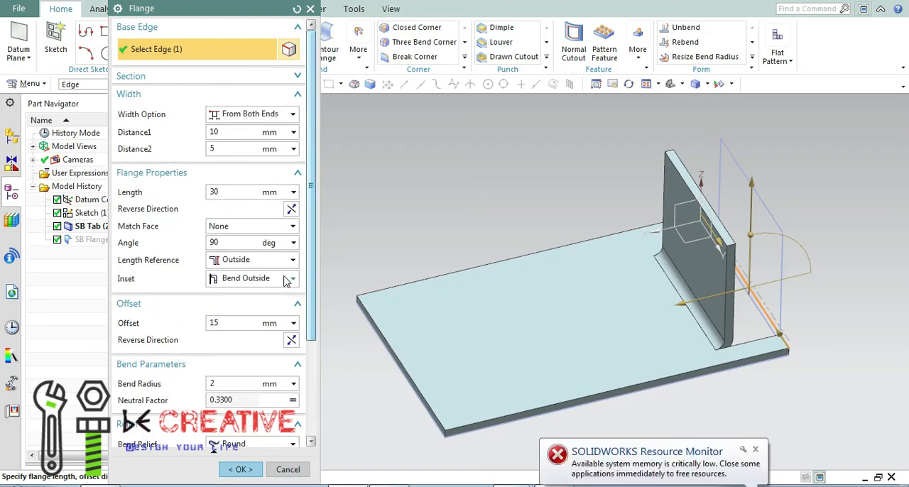
{"action": "left_click", "coordinate": [243, 324]}
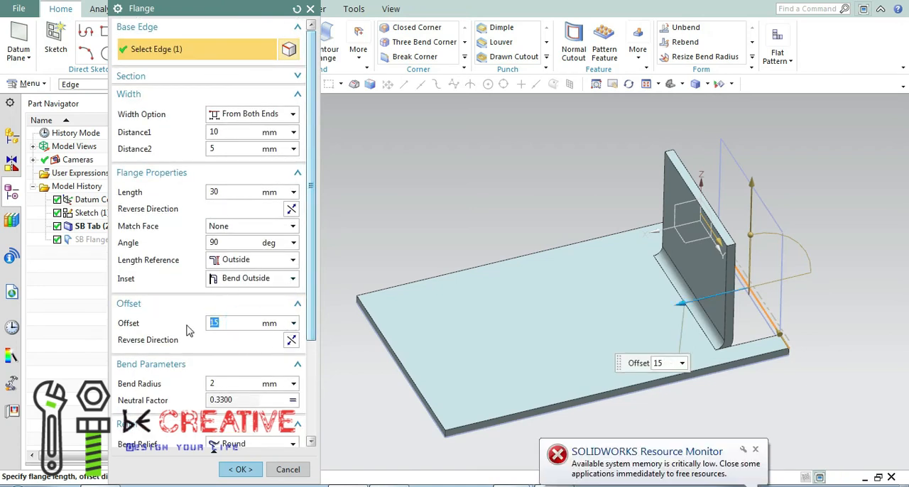
{"action": "type", "text": "0"}
{"action": "key", "text": "Return"}
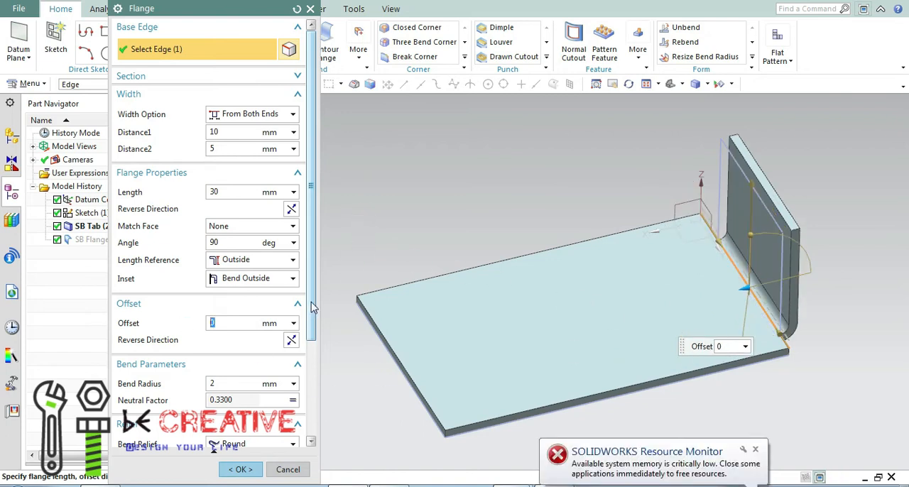
{"action": "scroll", "coordinate": [313, 307], "scroll_direction": "down", "scroll_amount": 5}
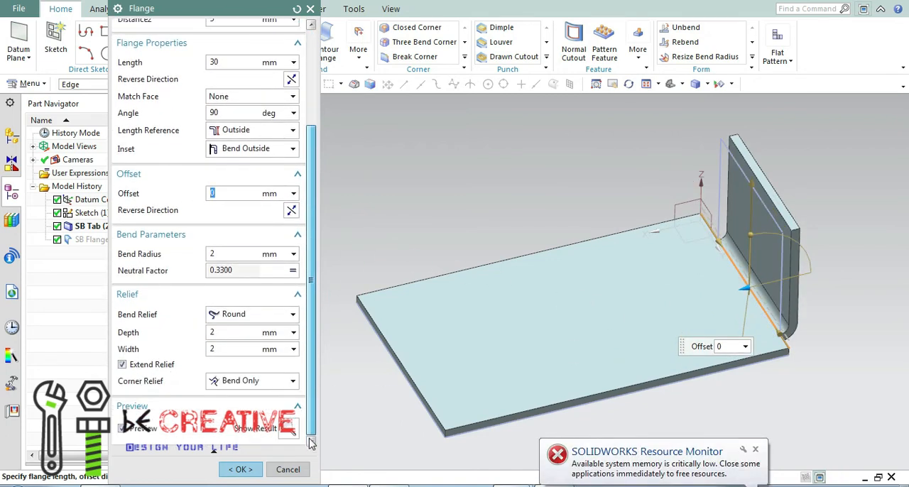
{"action": "left_click", "coordinate": [240, 469]}
{"action": "left_click", "coordinate": [351, 237]}
{"action": "scroll", "coordinate": [354, 263], "scroll_direction": "up", "scroll_amount": 3}
{"action": "scroll", "coordinate": [356, 266], "scroll_direction": "down", "scroll_amount": 4}
{"action": "middle_click_drag", "start_coordinate": [361, 261], "coordinate": [410, 211]}
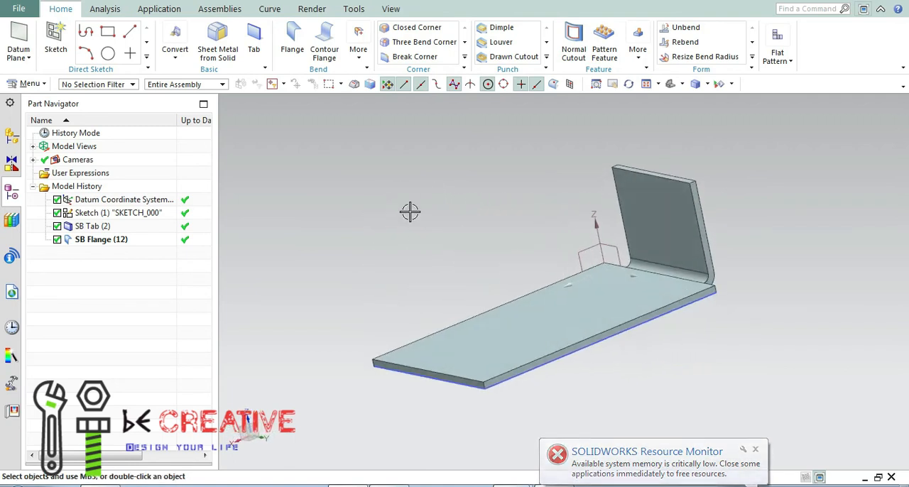
{"action": "left_click", "coordinate": [543, 172]}
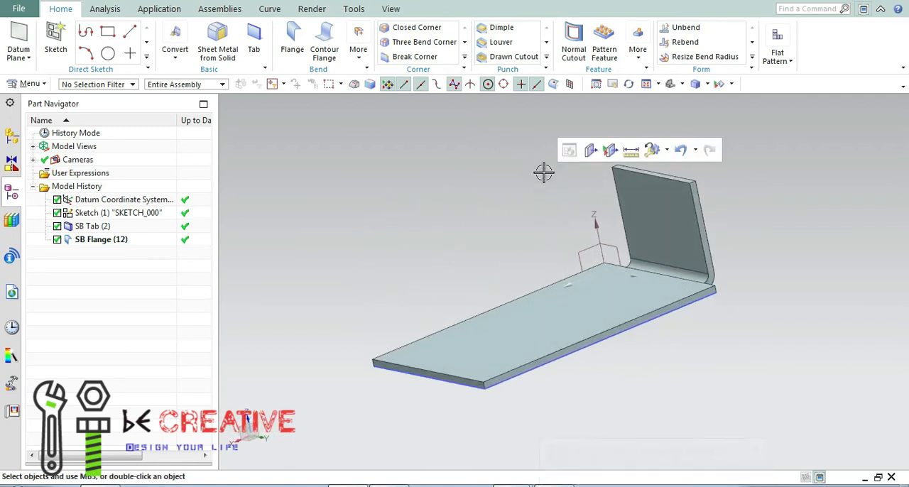
Create a new part named sheet_metal_model2.prt from the Sheet Metal template in millimetres.
{"action": "left_click", "coordinate": [19, 9]}
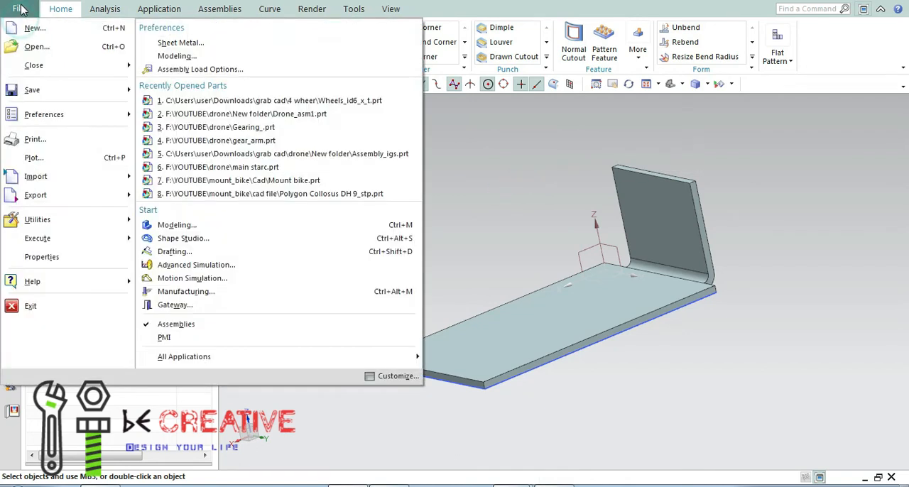
{"action": "left_click", "coordinate": [28, 28]}
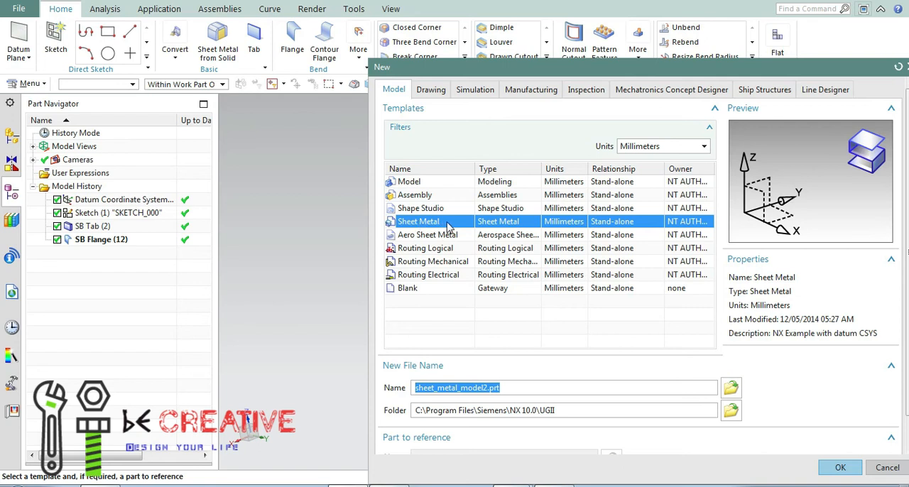
{"action": "left_click", "coordinate": [841, 469]}
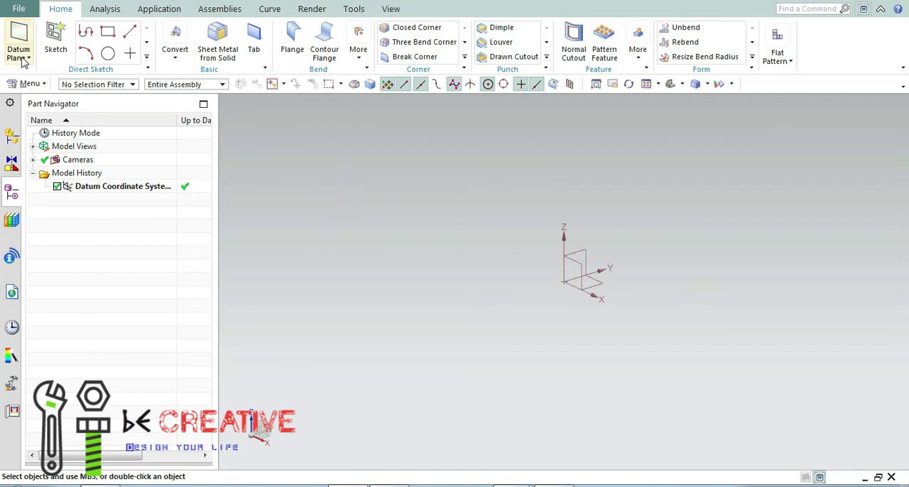
Start a new sketch on the XZ plane of the datum coordinate system.
{"action": "left_click", "coordinate": [53, 43]}
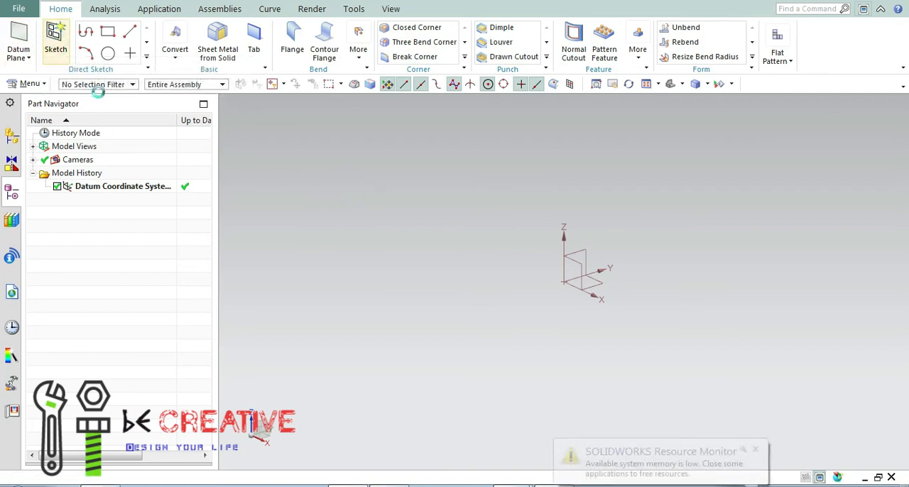
{"action": "left_click", "coordinate": [580, 266]}
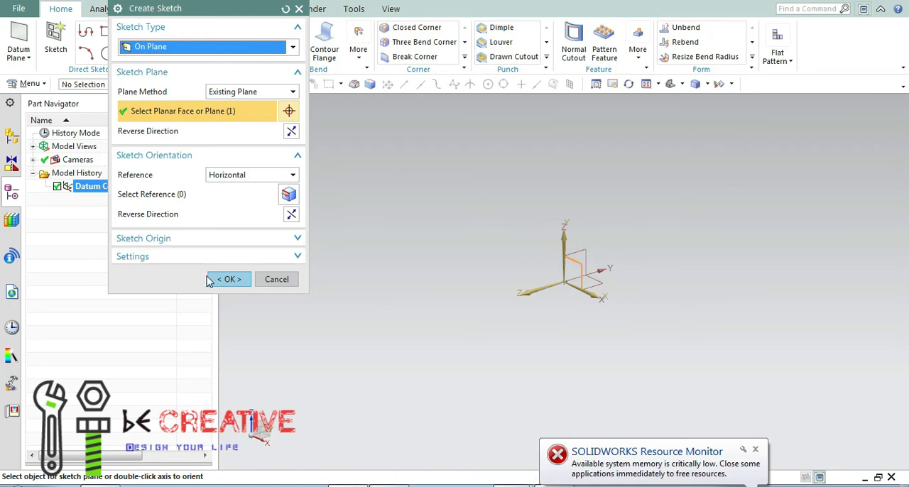
{"action": "left_click", "coordinate": [228, 279]}
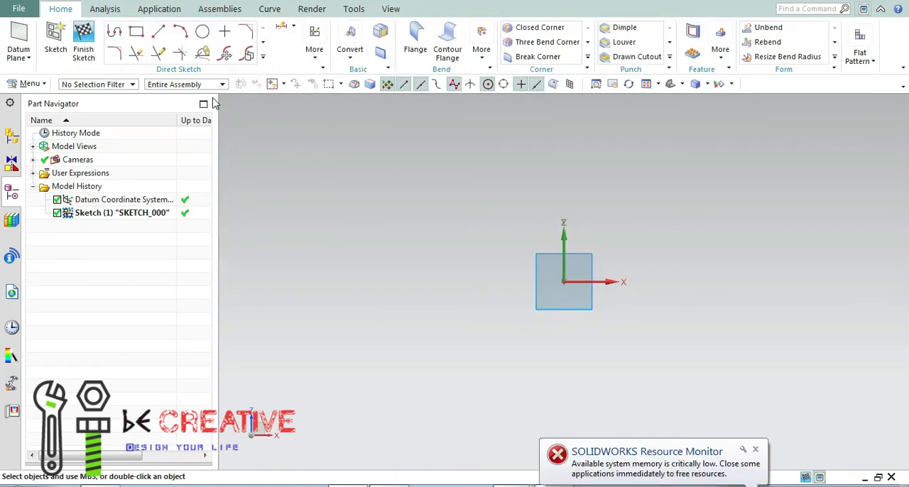
Sketch a rectangle about 77 mm wide and 84 mm high with one corner at the sketch origin.
{"action": "left_click", "coordinate": [136, 32]}
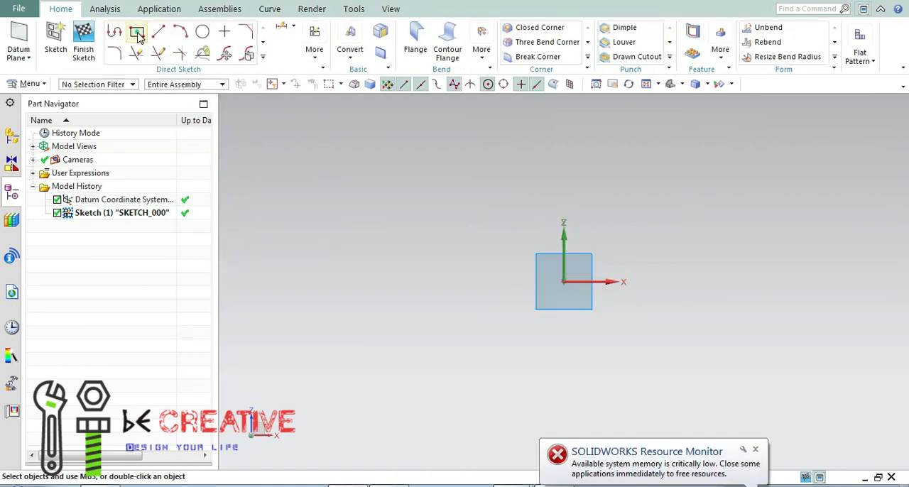
{"action": "left_click", "coordinate": [563, 281]}
{"action": "left_click", "coordinate": [702, 131]}
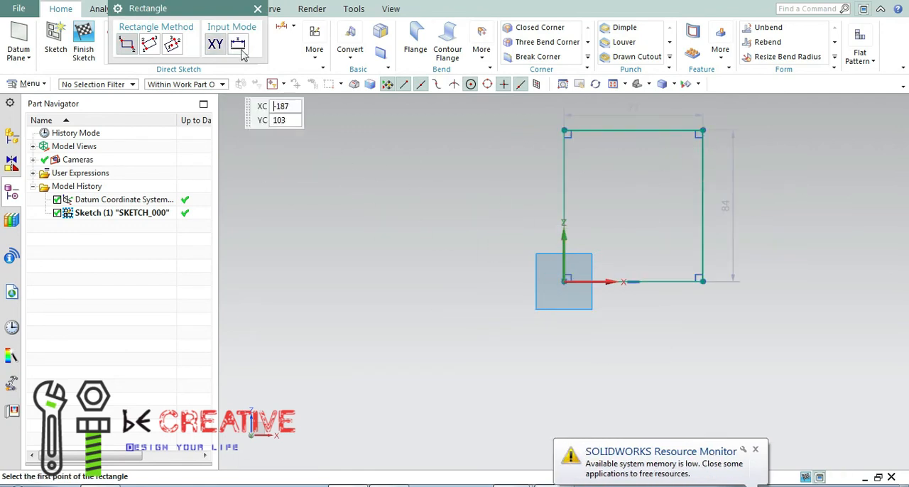
Set the rectangle's width to 100 mm.
{"action": "left_click", "coordinate": [258, 8]}
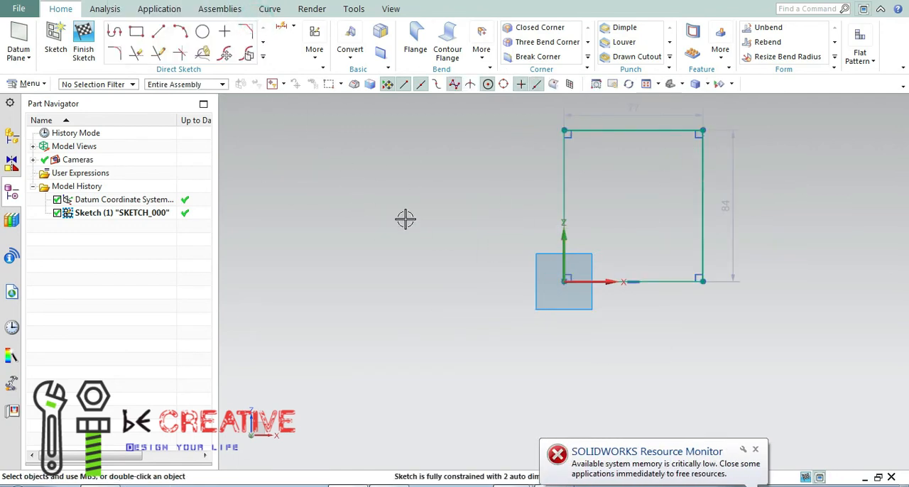
{"action": "double_click", "coordinate": [632, 110]}
{"action": "type", "text": "1"}
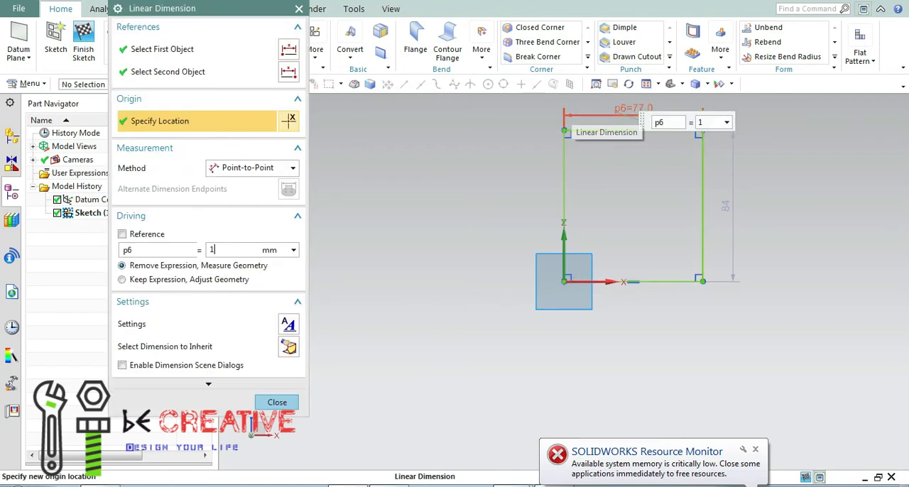
{"action": "type", "text": "00"}
{"action": "key", "text": "Return"}
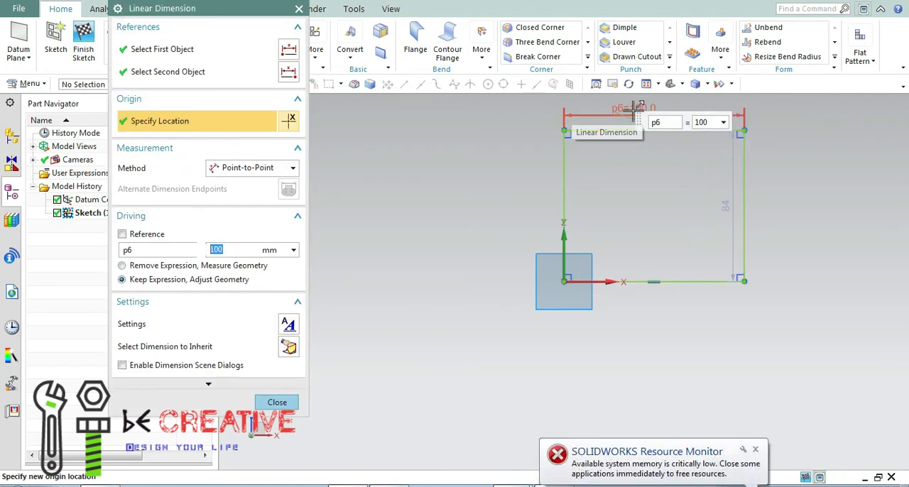
Set the rectangle's height to 100 mm and finish editing the dimension.
{"action": "double_click", "coordinate": [729, 209]}
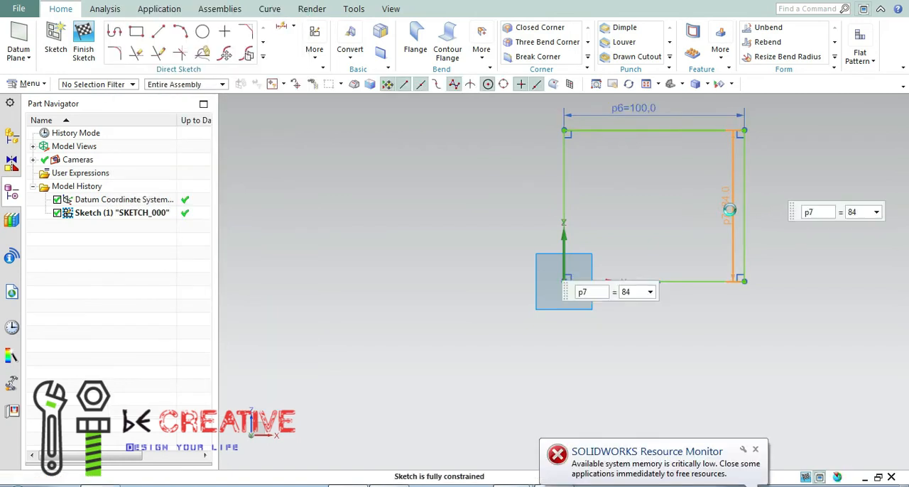
{"action": "type", "text": "75"}
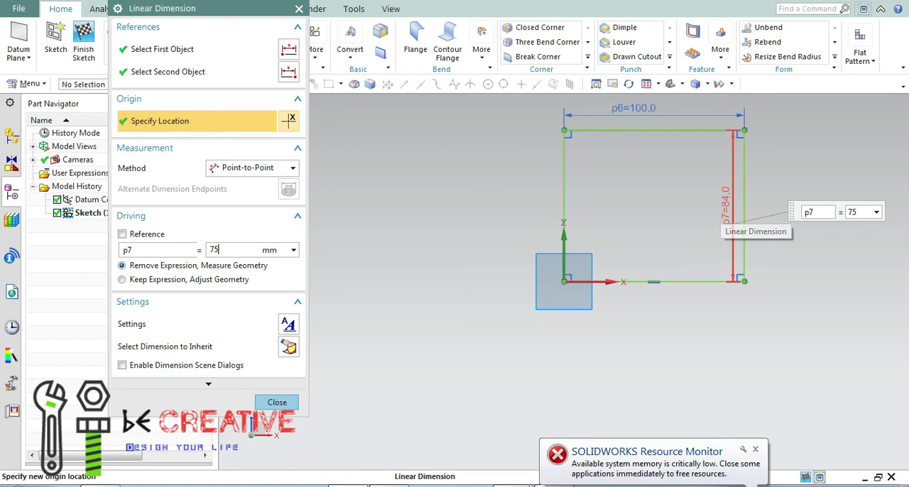
{"action": "key", "text": "Return"}
{"action": "left_click", "coordinate": [731, 211]}
{"action": "type", "text": "100"}
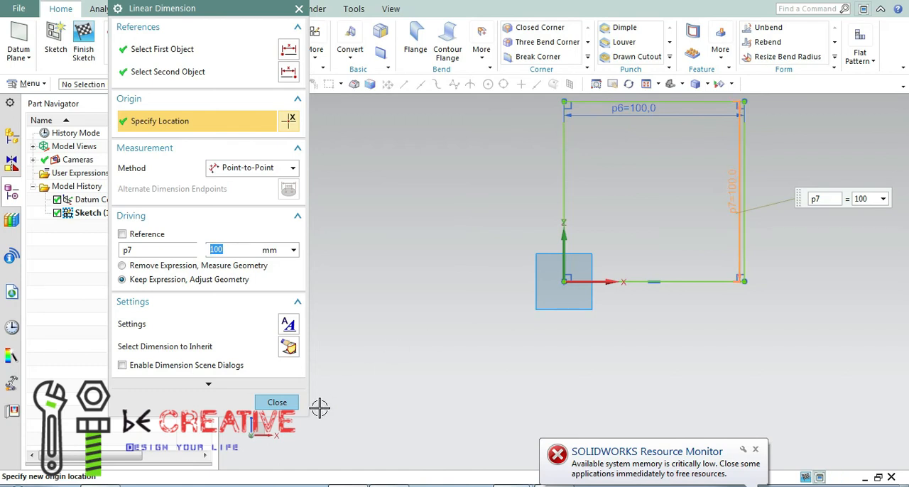
{"action": "left_click", "coordinate": [277, 402]}
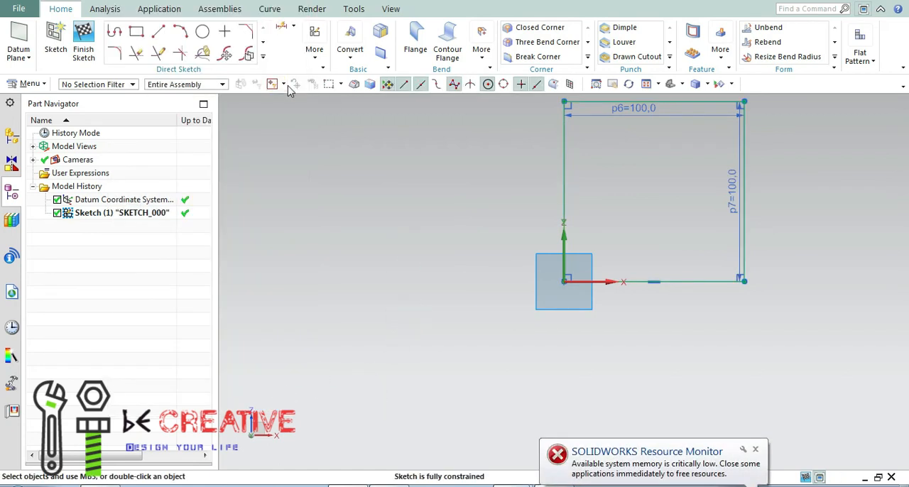
Delete the rectangle's top edge to leave an open U-shaped profile.
{"action": "left_click", "coordinate": [672, 107]}
{"action": "key", "text": "Delete"}
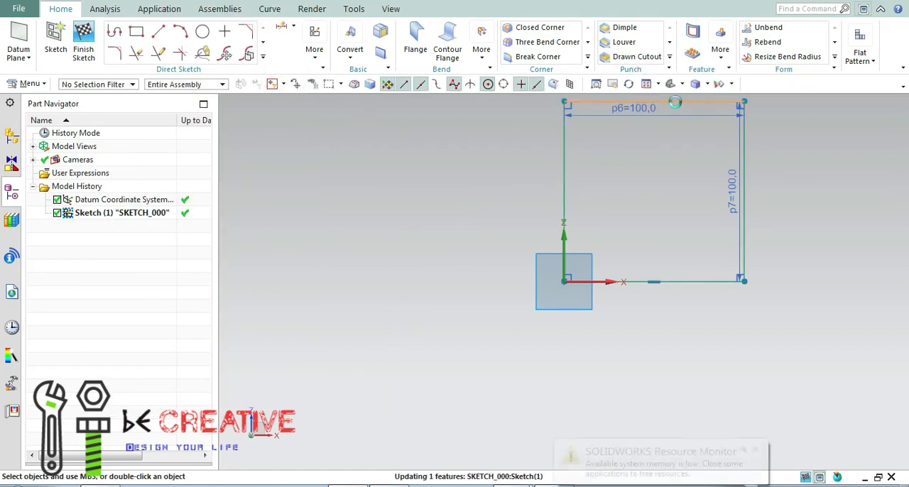
{"action": "left_click", "coordinate": [647, 86]}
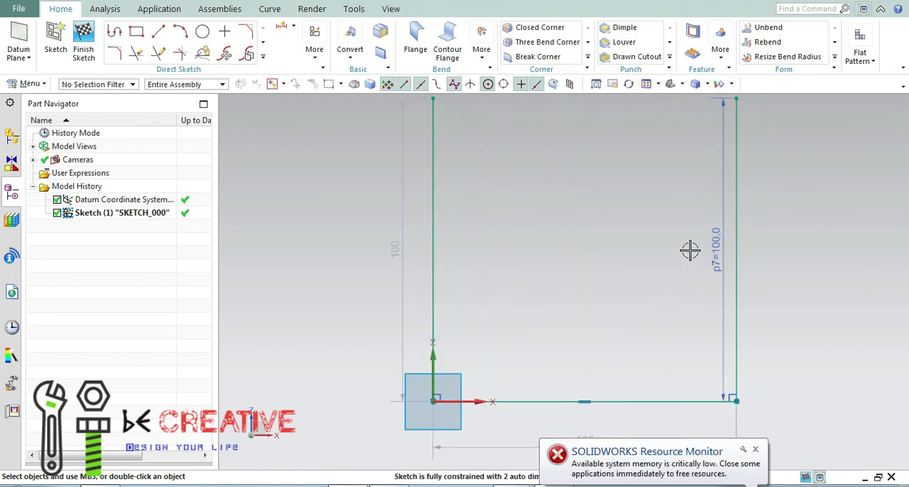
{"action": "scroll", "coordinate": [667, 308], "scroll_direction": "down", "scroll_amount": 1}
{"action": "left_click", "coordinate": [789, 303]}
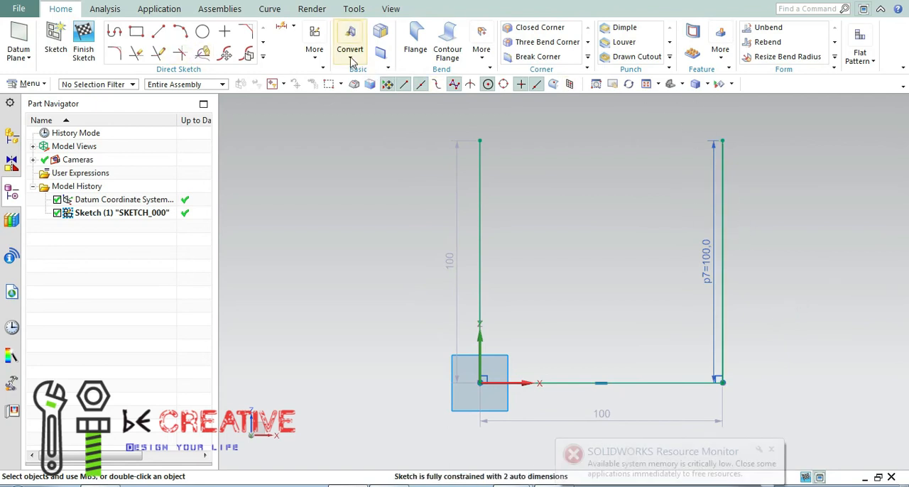
Apply equal length constraints between each vertical line of the U profile and its bottom line.
{"action": "left_click", "coordinate": [314, 51]}
{"action": "left_click", "coordinate": [346, 87]}
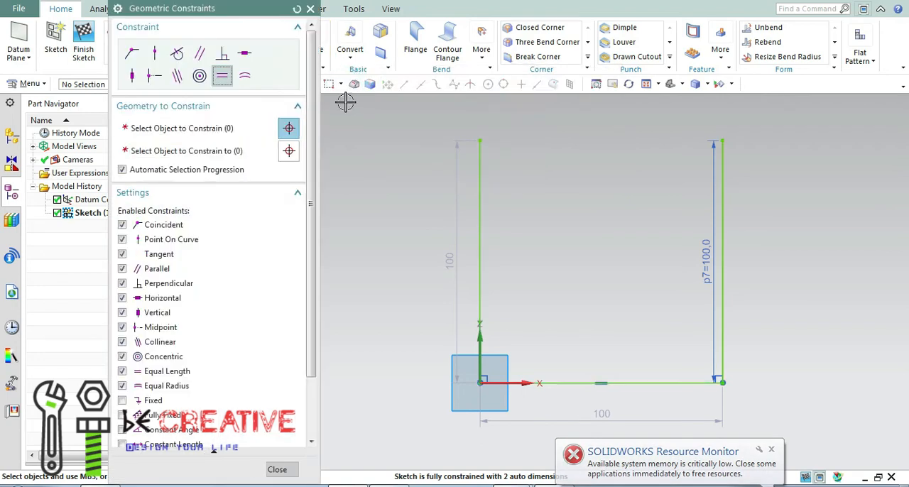
{"action": "left_click", "coordinate": [723, 202]}
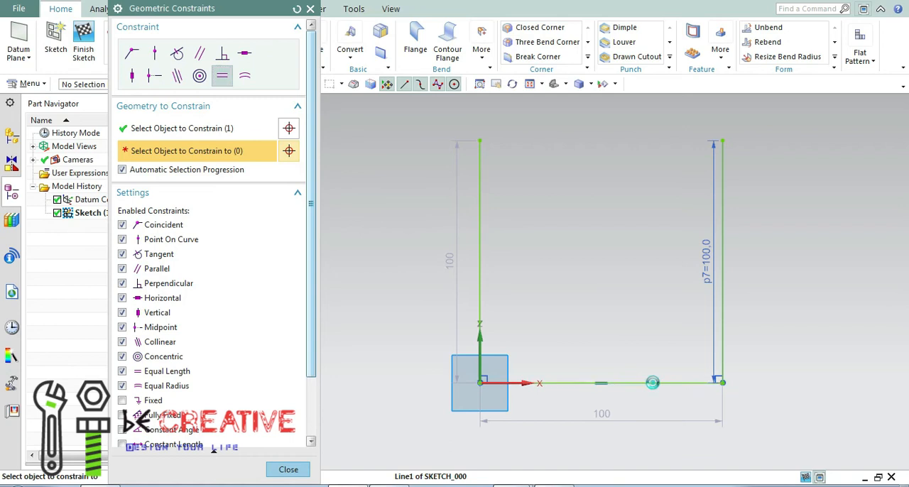
{"action": "left_click", "coordinate": [648, 382]}
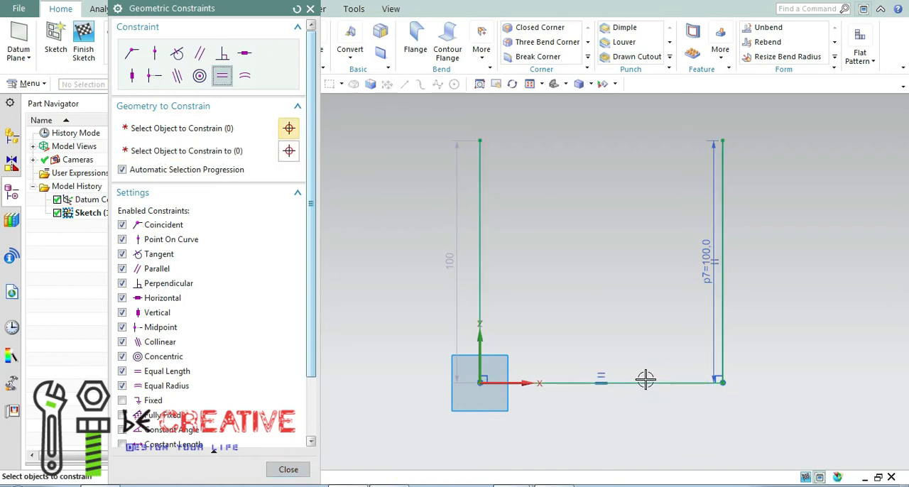
{"action": "left_click", "coordinate": [481, 252]}
{"action": "left_click", "coordinate": [566, 378]}
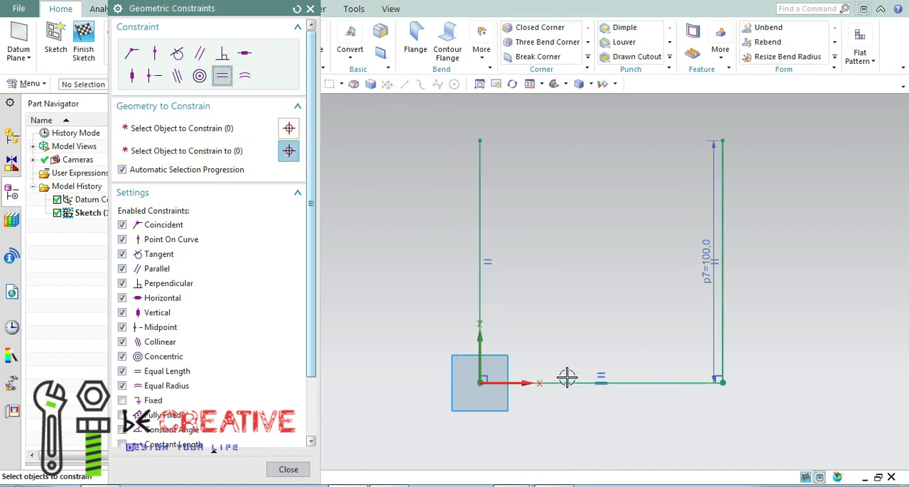
{"action": "left_click", "coordinate": [288, 470]}
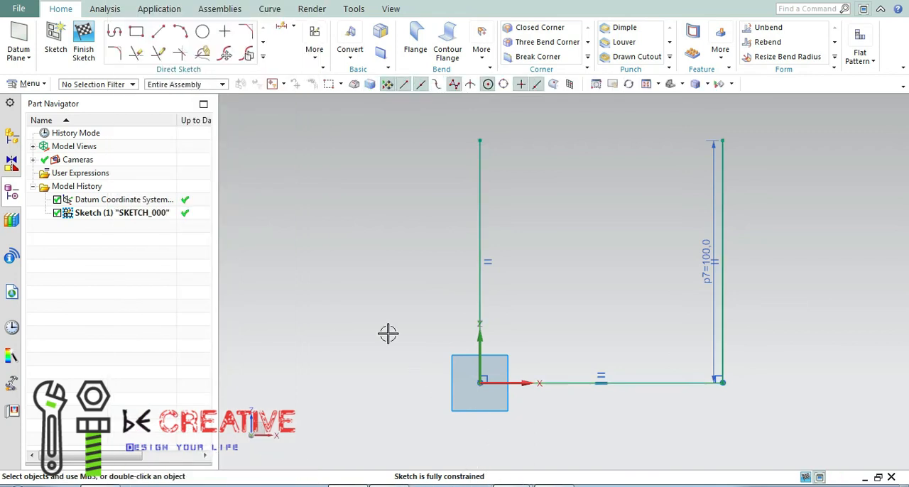
Start a base Contour Flange using the three curves of the U-shaped sketch as its section.
{"action": "left_click", "coordinate": [358, 225]}
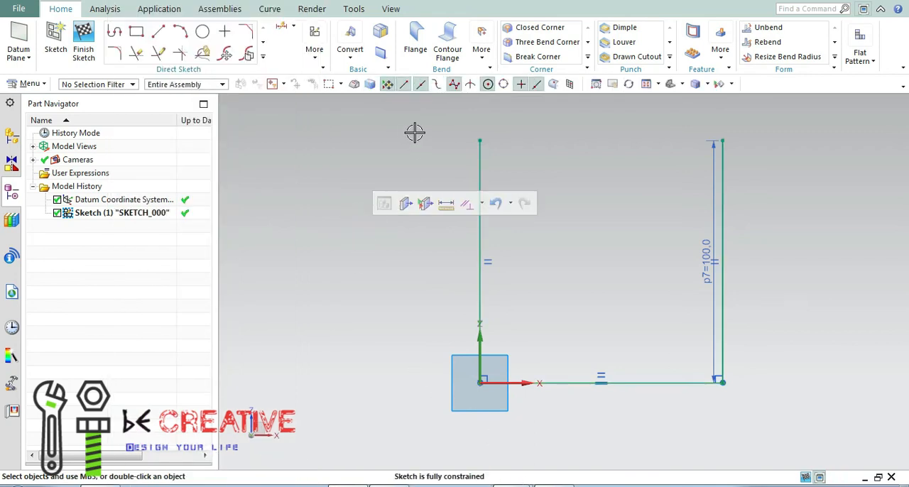
{"action": "left_click", "coordinate": [448, 54]}
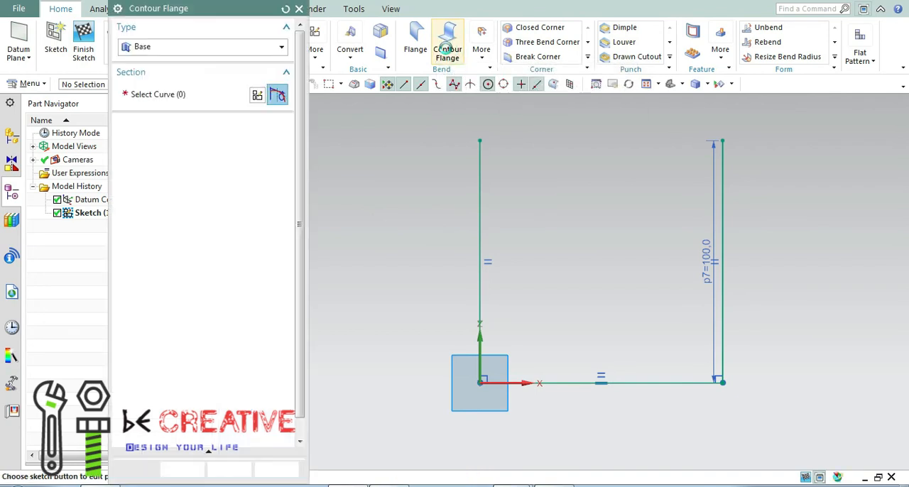
{"action": "mouse_move", "coordinate": [624, 294]}
{"action": "middle_mouse_down"}
{"action": "mouse_move", "coordinate": [608, 300]}
{"action": "mouse_move", "coordinate": [597, 323]}
{"action": "mouse_move", "coordinate": [593, 297]}
{"action": "mouse_move", "coordinate": [629, 303]}
{"action": "mouse_move", "coordinate": [604, 302]}
{"action": "mouse_move", "coordinate": [614, 304]}
{"action": "middle_mouse_up"}
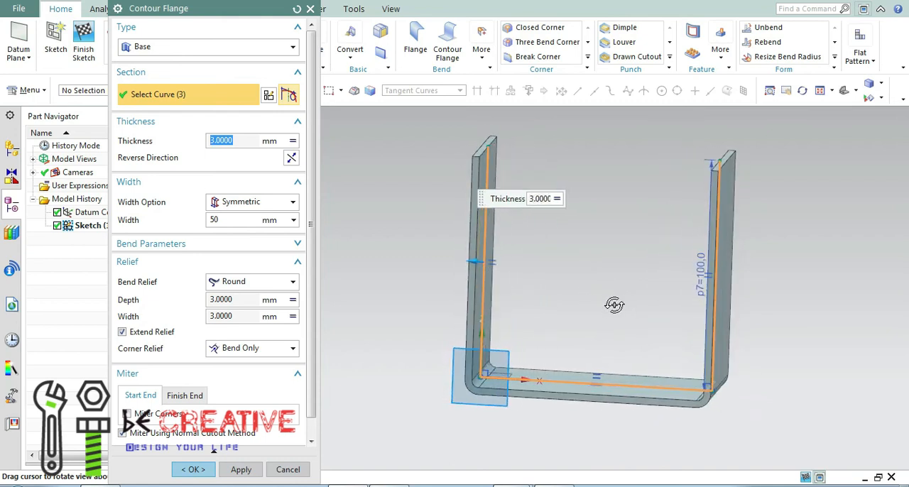
Preview the contour flange with the Finite width option and return the width option to Symmetric.
{"action": "left_click", "coordinate": [293, 204]}
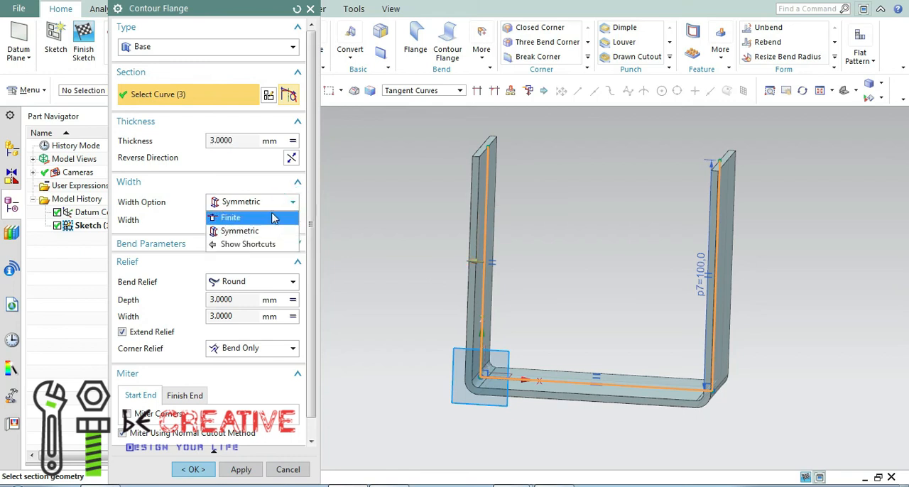
{"action": "left_click", "coordinate": [273, 218]}
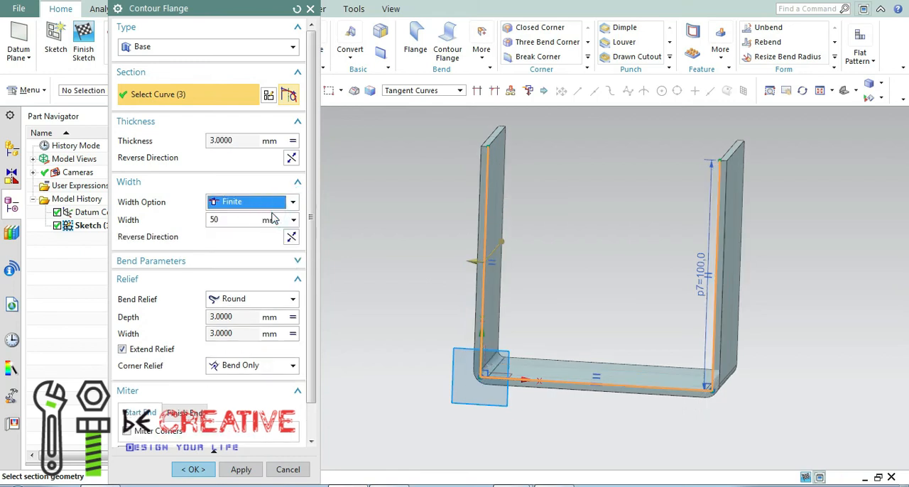
{"action": "middle_click_drag", "start_coordinate": [641, 274], "coordinate": [621, 276]}
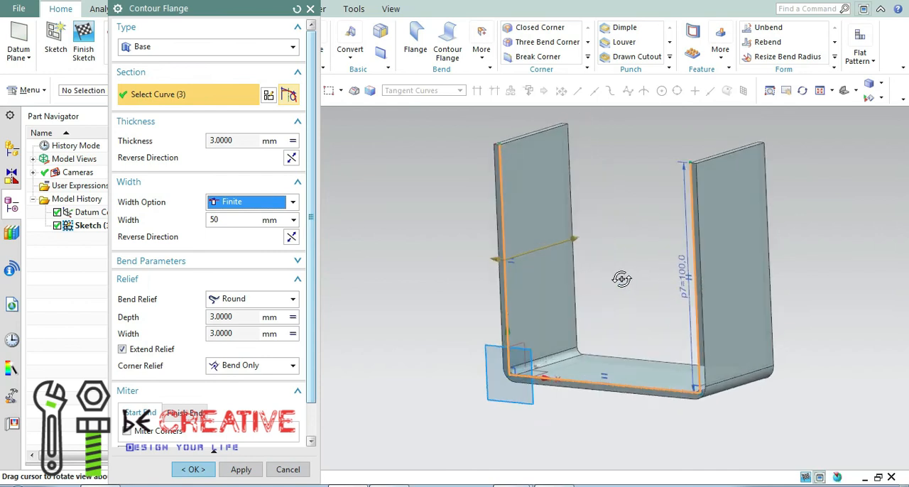
{"action": "left_click", "coordinate": [292, 47]}
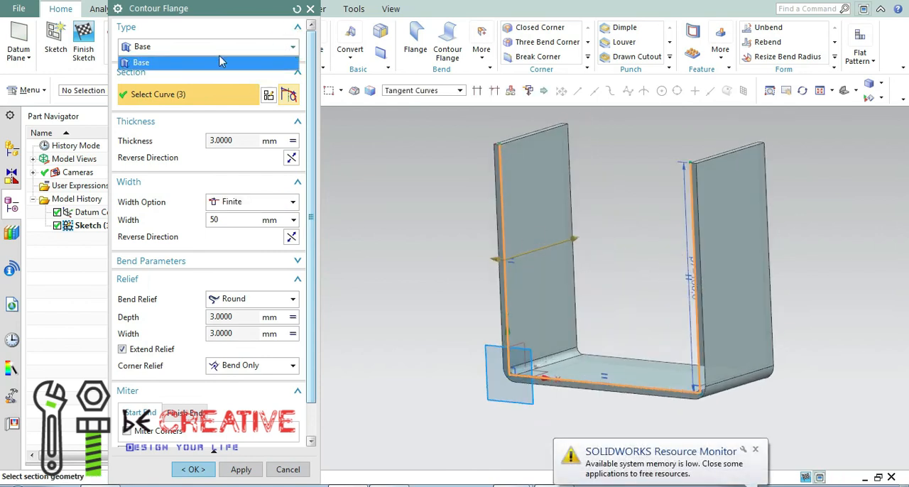
{"action": "left_click", "coordinate": [293, 54]}
{"action": "scroll", "coordinate": [313, 113], "scroll_direction": "down", "scroll_amount": 1}
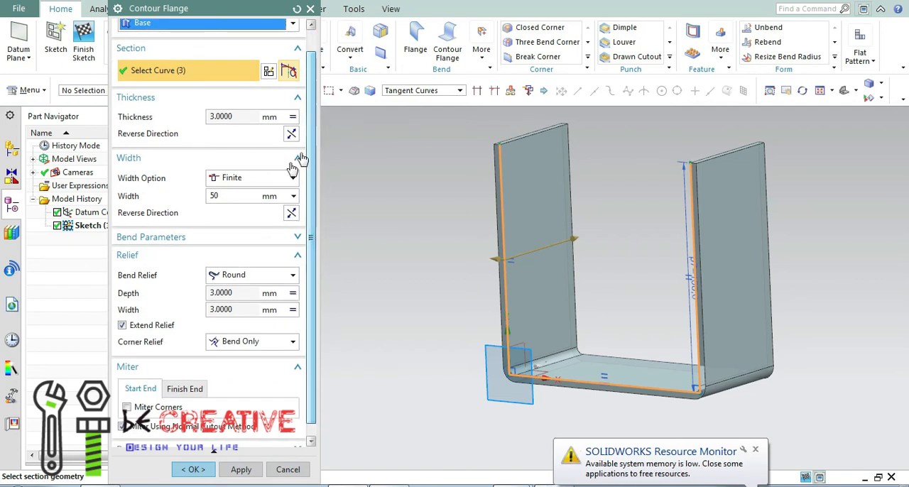
{"action": "left_click", "coordinate": [292, 177]}
{"action": "left_click", "coordinate": [253, 206]}
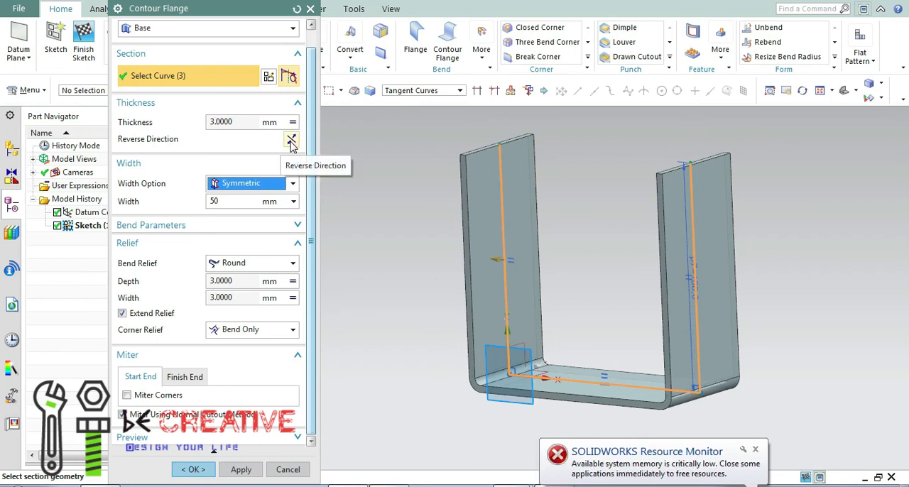
Reverse the contour flange's thickness direction to the inside of the profile and flip it back outward.
{"action": "left_click", "coordinate": [291, 140]}
{"action": "middle_click_drag", "start_coordinate": [379, 317], "coordinate": [407, 311]}
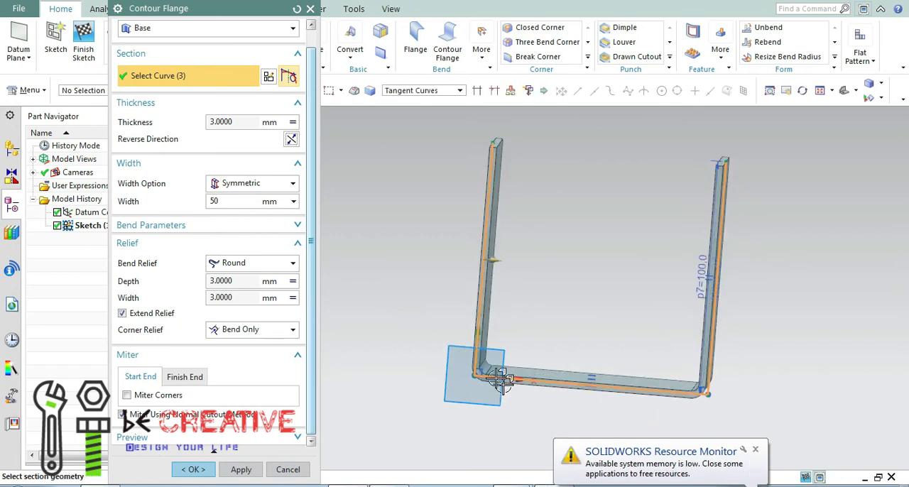
{"action": "left_click", "coordinate": [292, 140]}
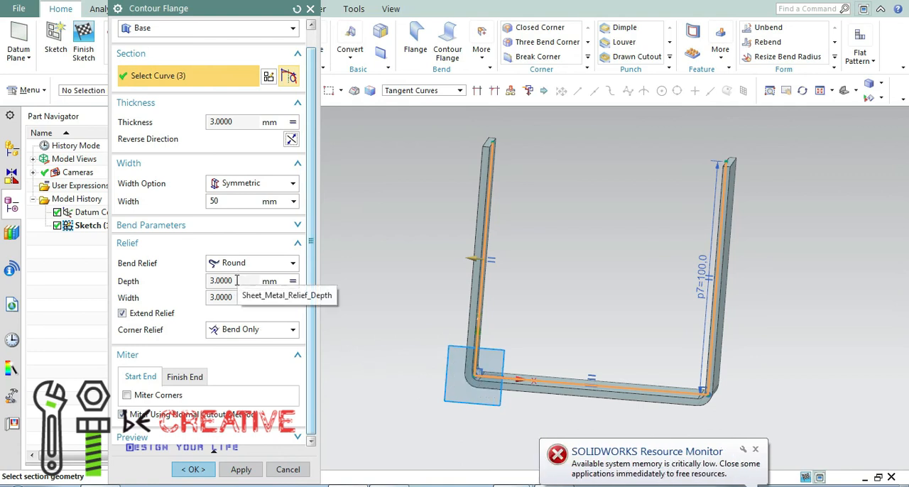
Review the contour flange's relief settings and the miter options for its start and finish ends.
{"action": "left_click_drag", "start_coordinate": [308, 312], "coordinate": [313, 348]}
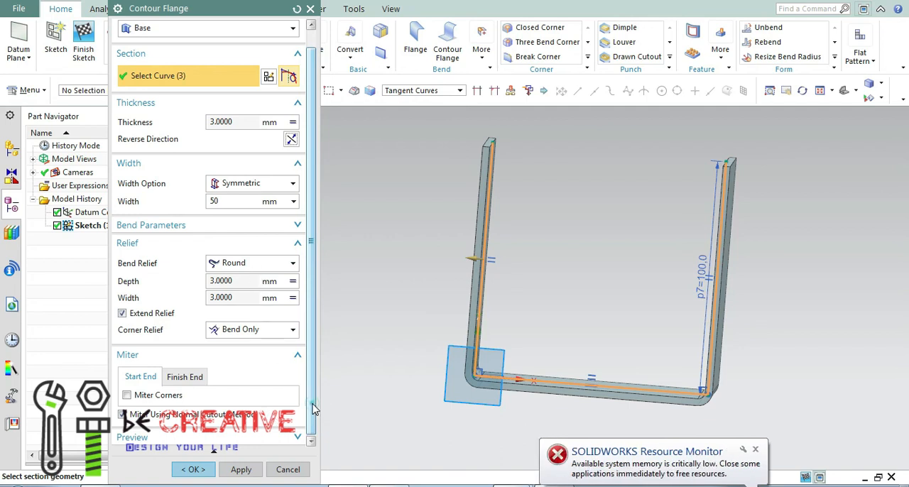
{"action": "scroll", "coordinate": [316, 406], "scroll_direction": "up", "scroll_amount": 1}
{"action": "scroll", "coordinate": [320, 401], "scroll_direction": "down", "scroll_amount": 1}
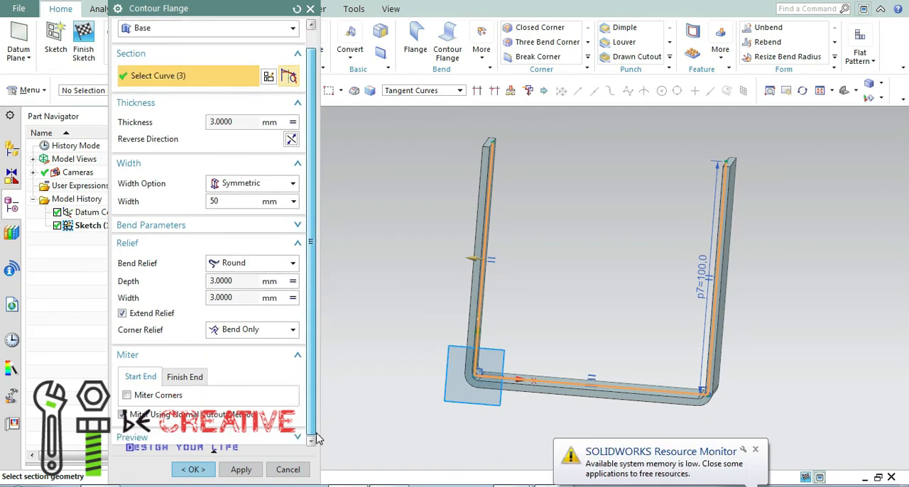
{"action": "left_click", "coordinate": [186, 376]}
{"action": "left_click", "coordinate": [140, 377]}
{"action": "left_click", "coordinate": [183, 376]}
{"action": "left_click", "coordinate": [142, 377]}
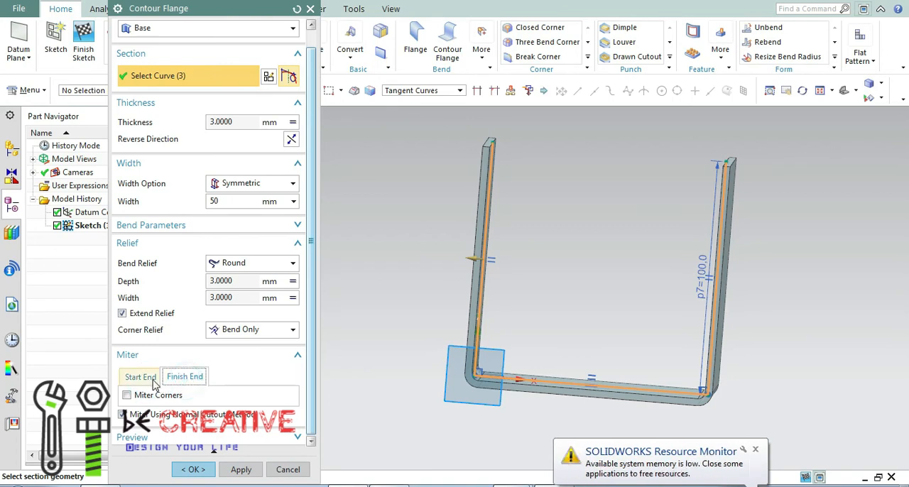
Create the base contour flange with 3 mm thickness and a symmetric 50 mm width, and leave the command.
{"action": "left_click", "coordinate": [240, 470]}
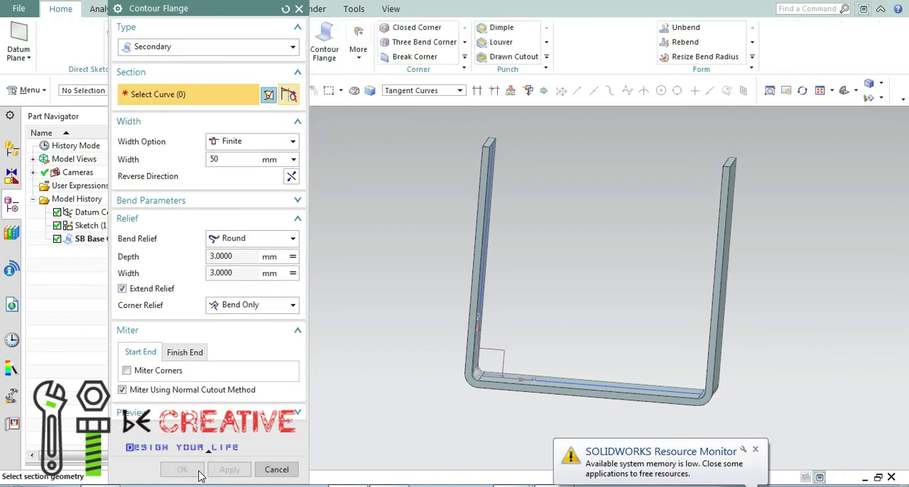
{"action": "left_click", "coordinate": [288, 470]}
{"action": "middle_click_drag", "start_coordinate": [381, 339], "coordinate": [399, 349]}
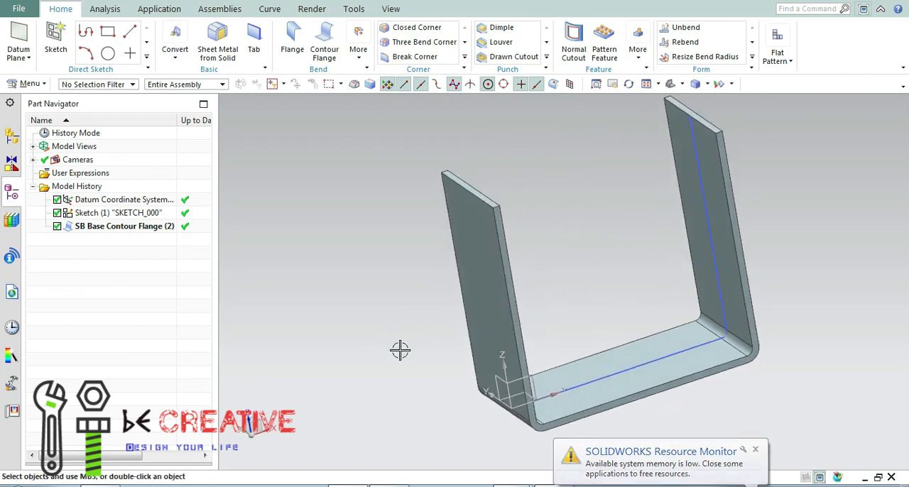
Highlight the base contour flange feature and examine the U-shaped part from several sides.
{"action": "left_click", "coordinate": [121, 226]}
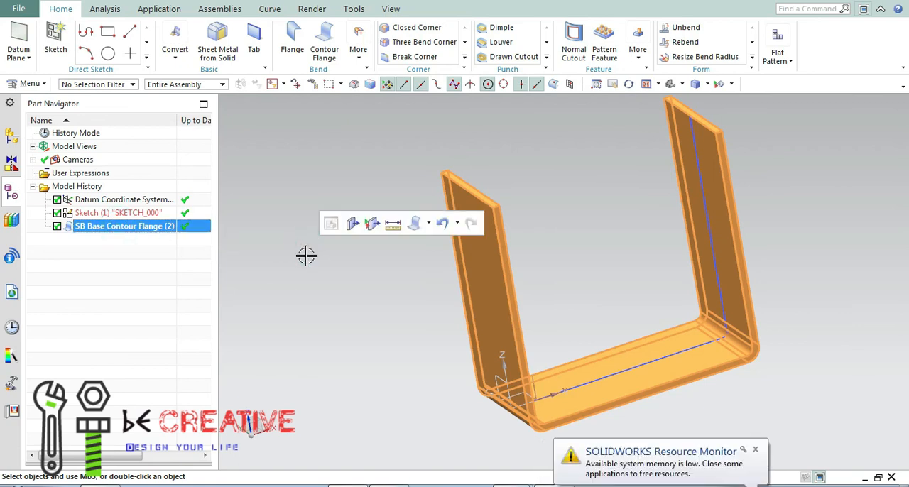
{"action": "left_click", "coordinate": [647, 84]}
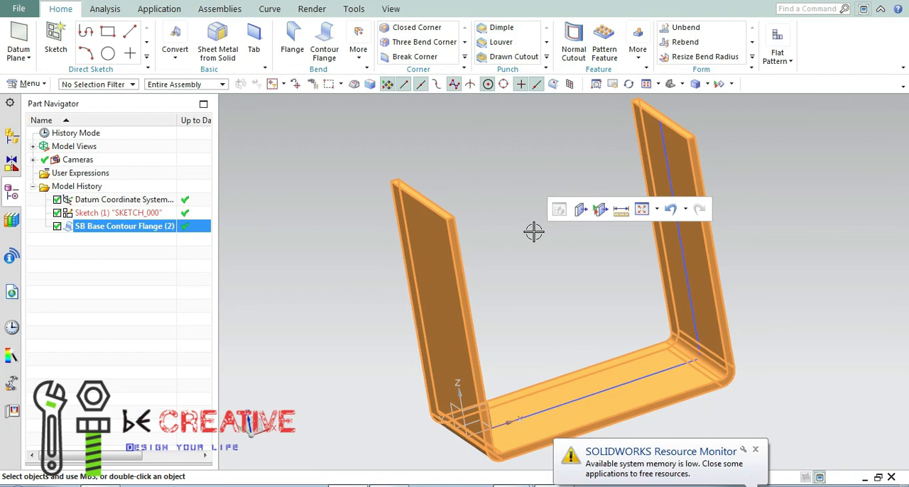
{"action": "left_click", "coordinate": [543, 256]}
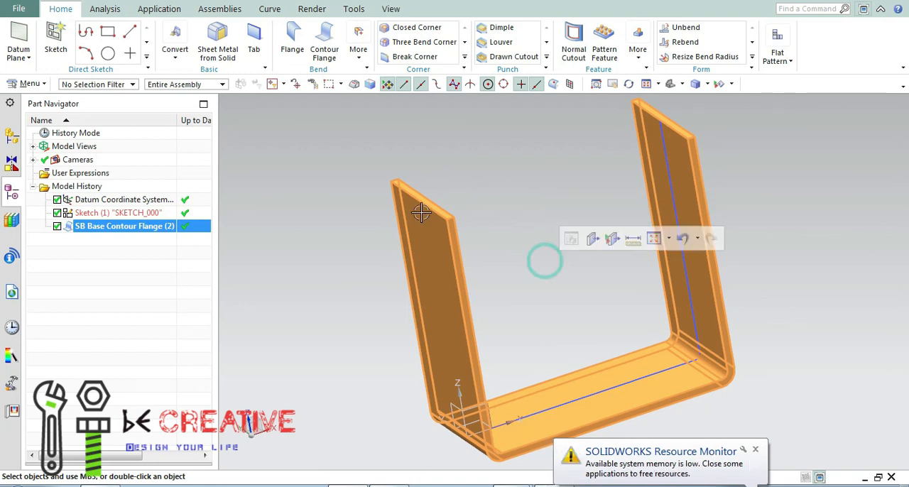
{"action": "left_click", "coordinate": [281, 225]}
{"action": "scroll", "coordinate": [534, 244], "scroll_direction": "up", "scroll_amount": 2}
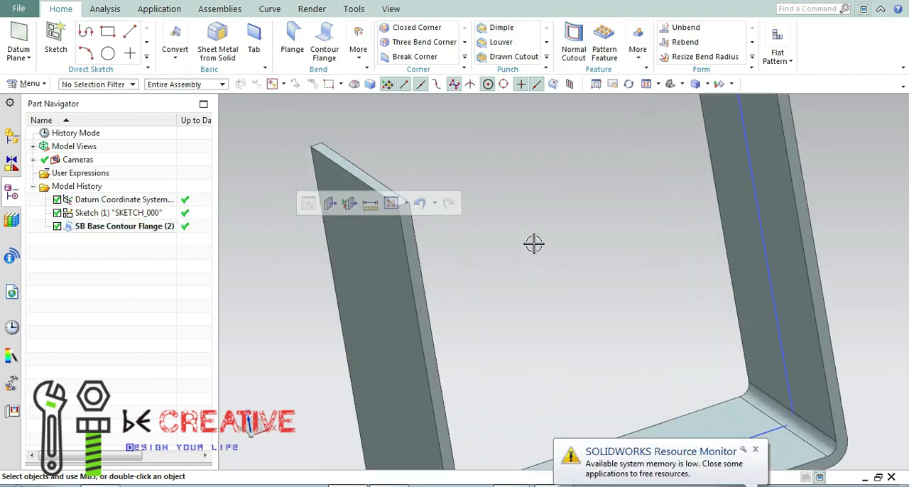
{"action": "scroll", "coordinate": [537, 247], "scroll_direction": "down", "scroll_amount": 5}
{"action": "middle_click_drag", "start_coordinate": [544, 254], "coordinate": [647, 213]}
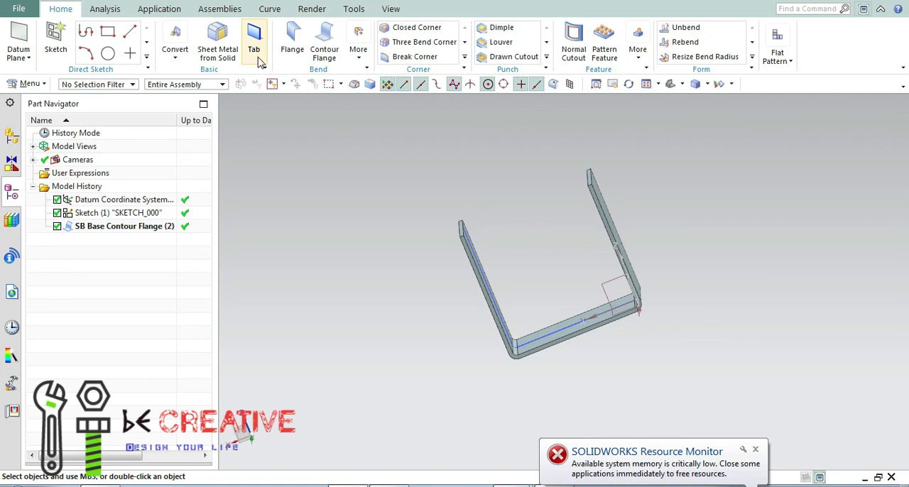
{"action": "middle_click_drag", "start_coordinate": [422, 187], "coordinate": [462, 177]}
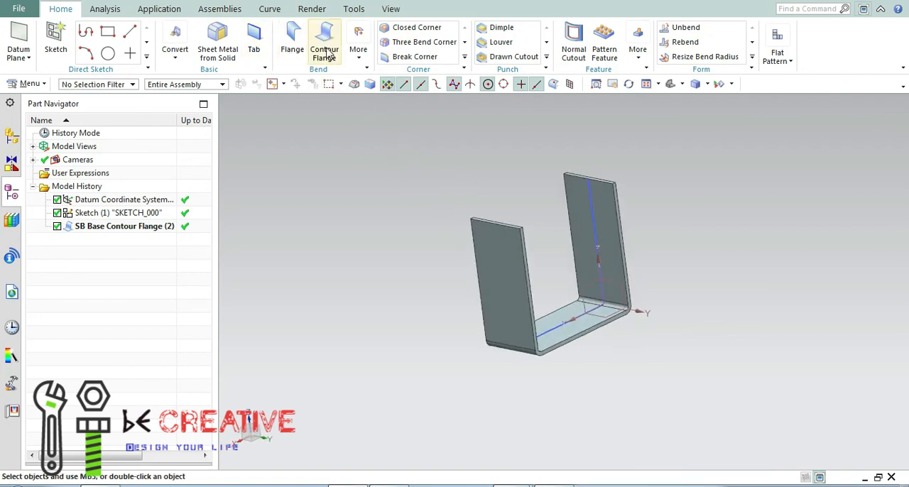